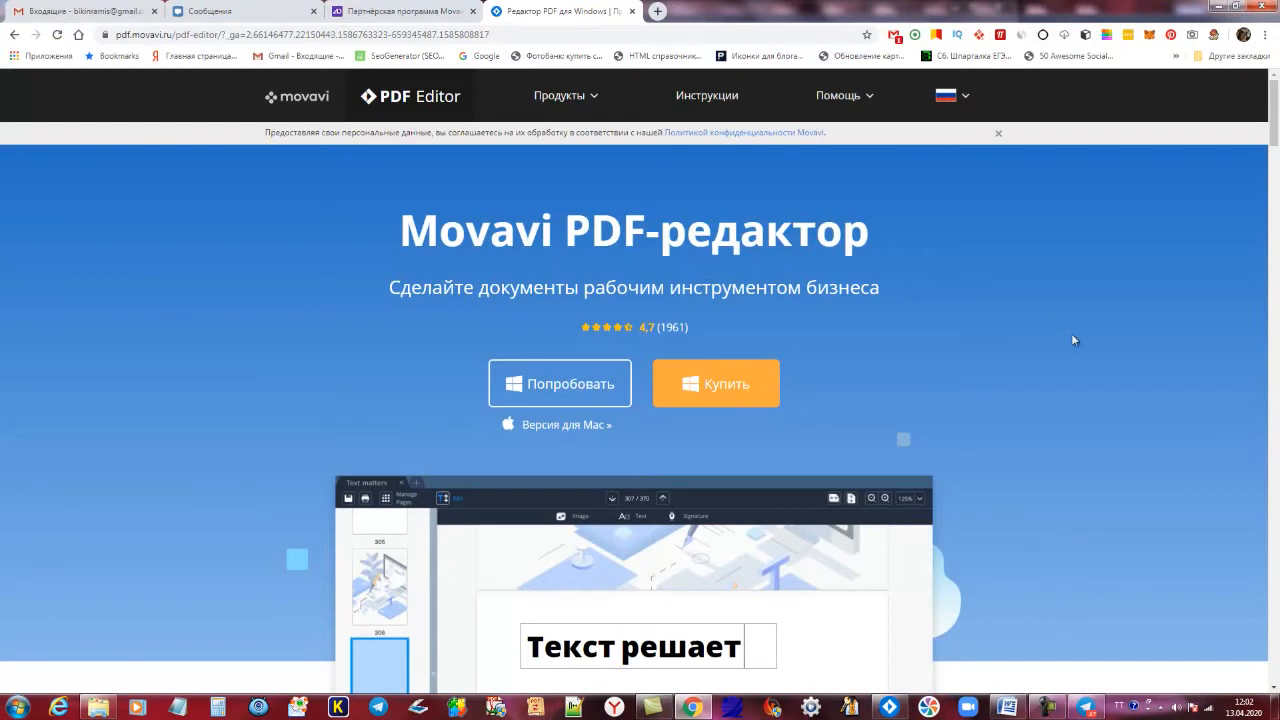
Step: Review the Movavi PDF-редактор product page, from the editing demo through the feature descriptions to the section on who needs it
{"action": "scroll", "coordinate": [1077, 375], "scroll_direction": "down", "scroll_amount": 3}
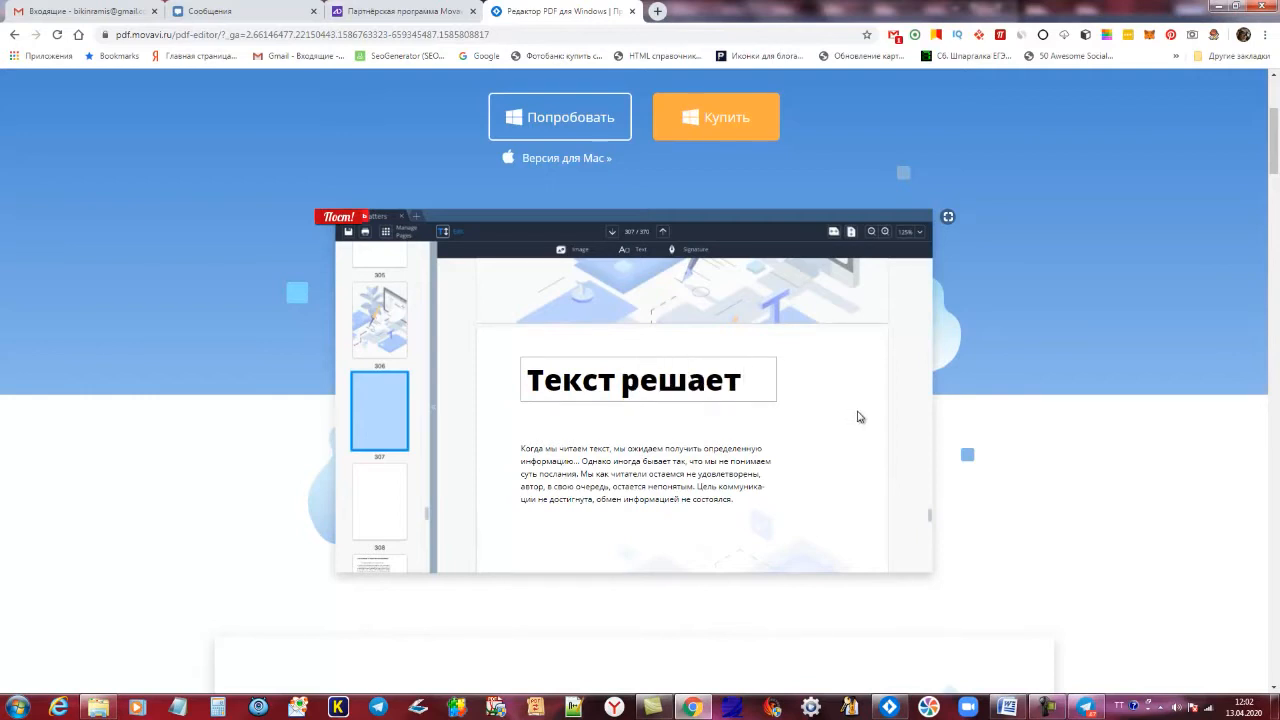
{"action": "scroll", "coordinate": [862, 420], "scroll_direction": "up", "scroll_amount": 3}
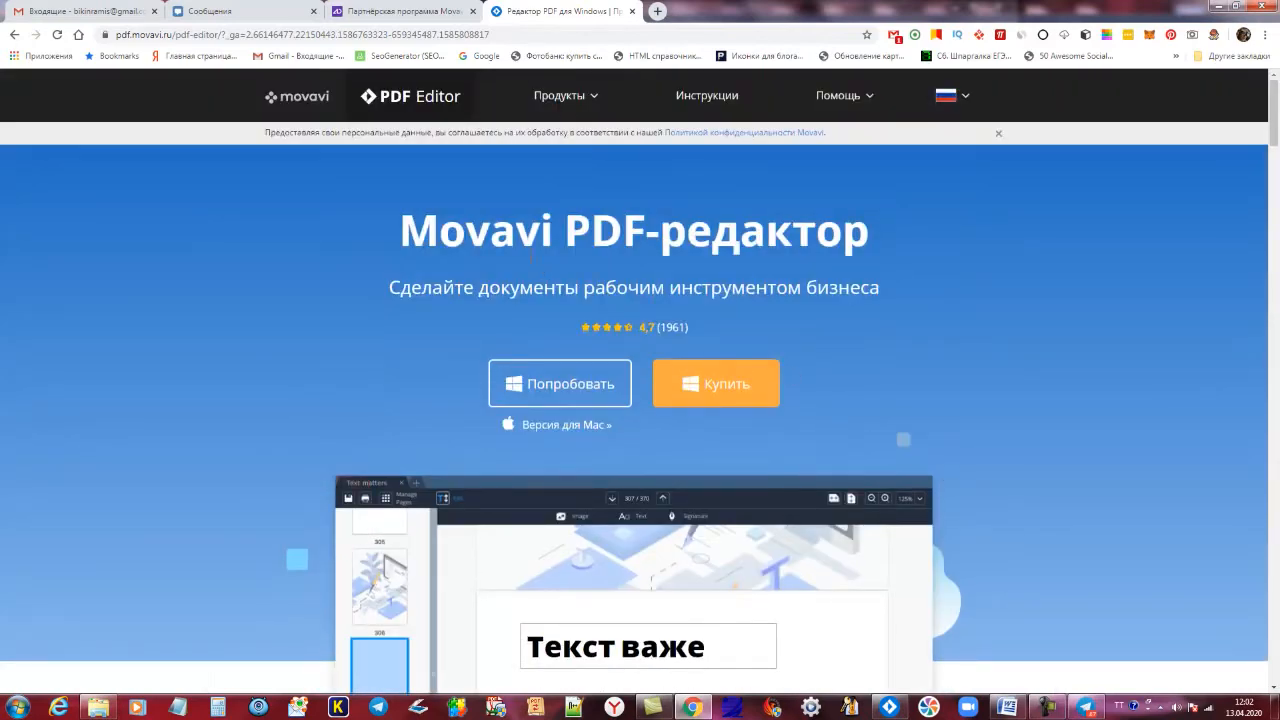
{"action": "scroll", "coordinate": [897, 410], "scroll_direction": "down", "scroll_amount": 4}
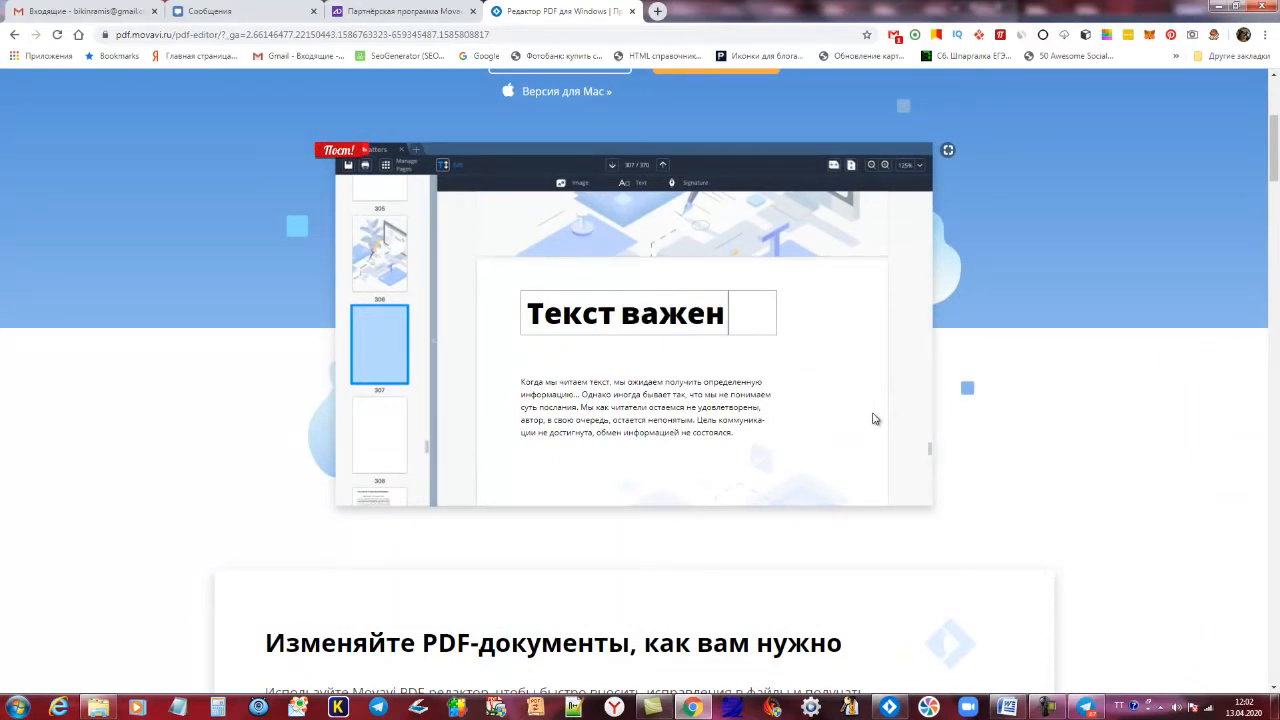
{"action": "scroll", "coordinate": [874, 418], "scroll_direction": "down", "scroll_amount": 4}
{"action": "scroll", "coordinate": [876, 420], "scroll_direction": "down", "scroll_amount": 1}
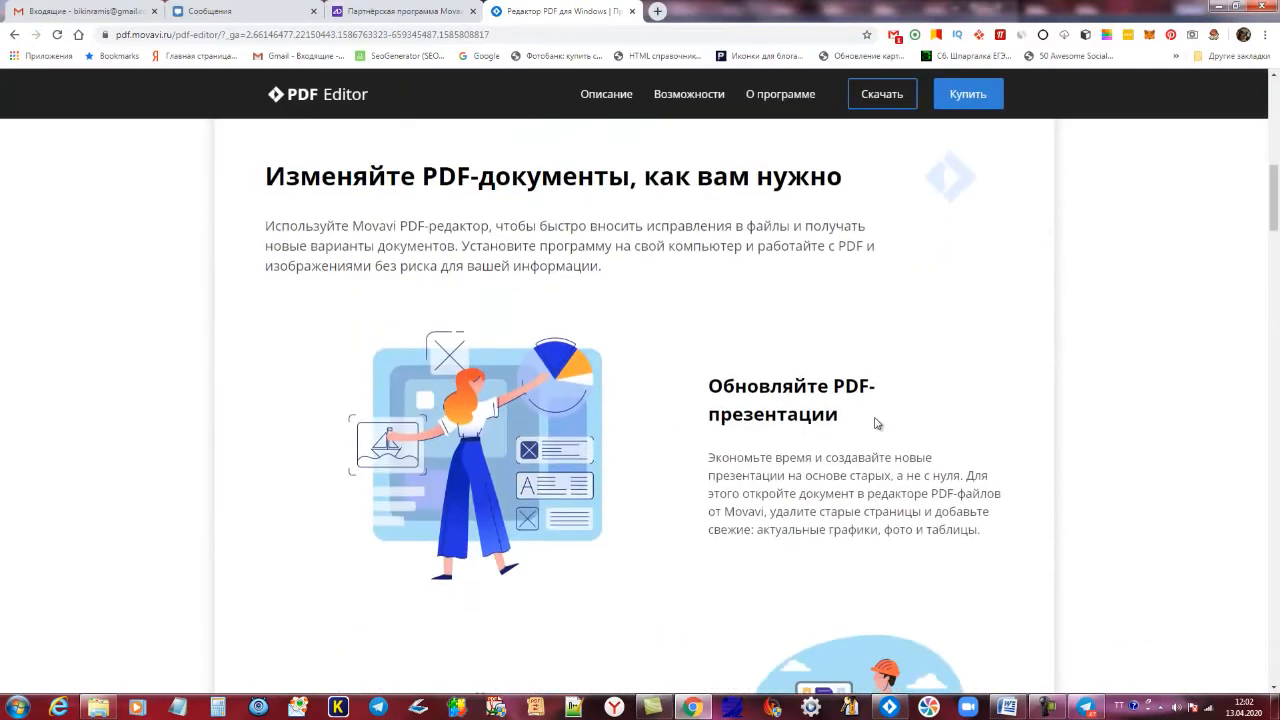
{"action": "scroll", "coordinate": [886, 437], "scroll_direction": "down", "scroll_amount": 1}
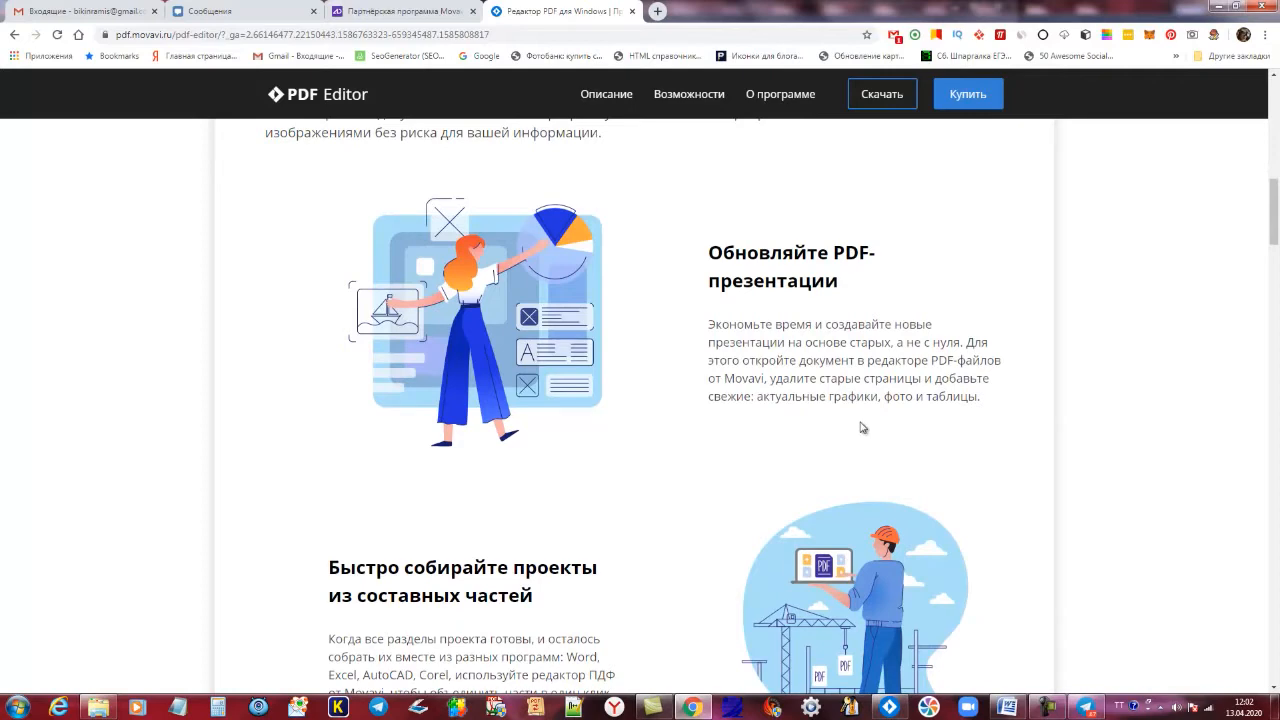
{"action": "scroll", "coordinate": [862, 427], "scroll_direction": "down", "scroll_amount": 2}
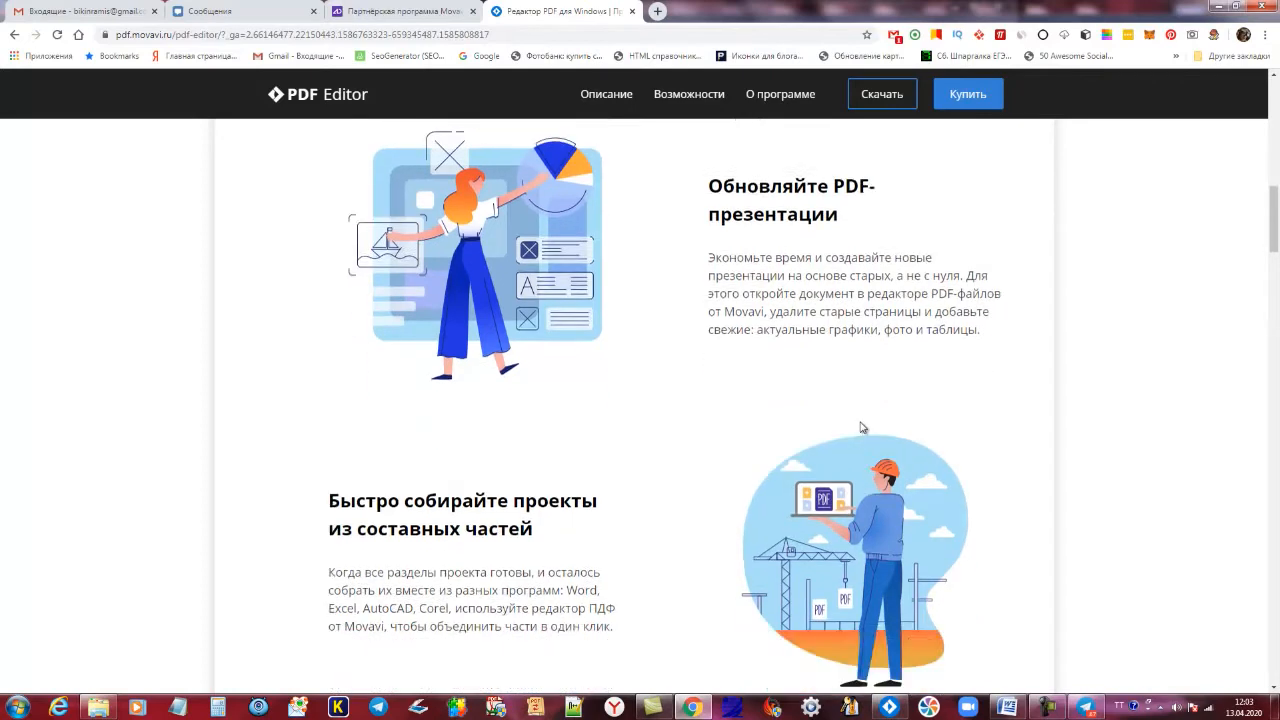
{"action": "scroll", "coordinate": [862, 427], "scroll_direction": "down", "scroll_amount": 1}
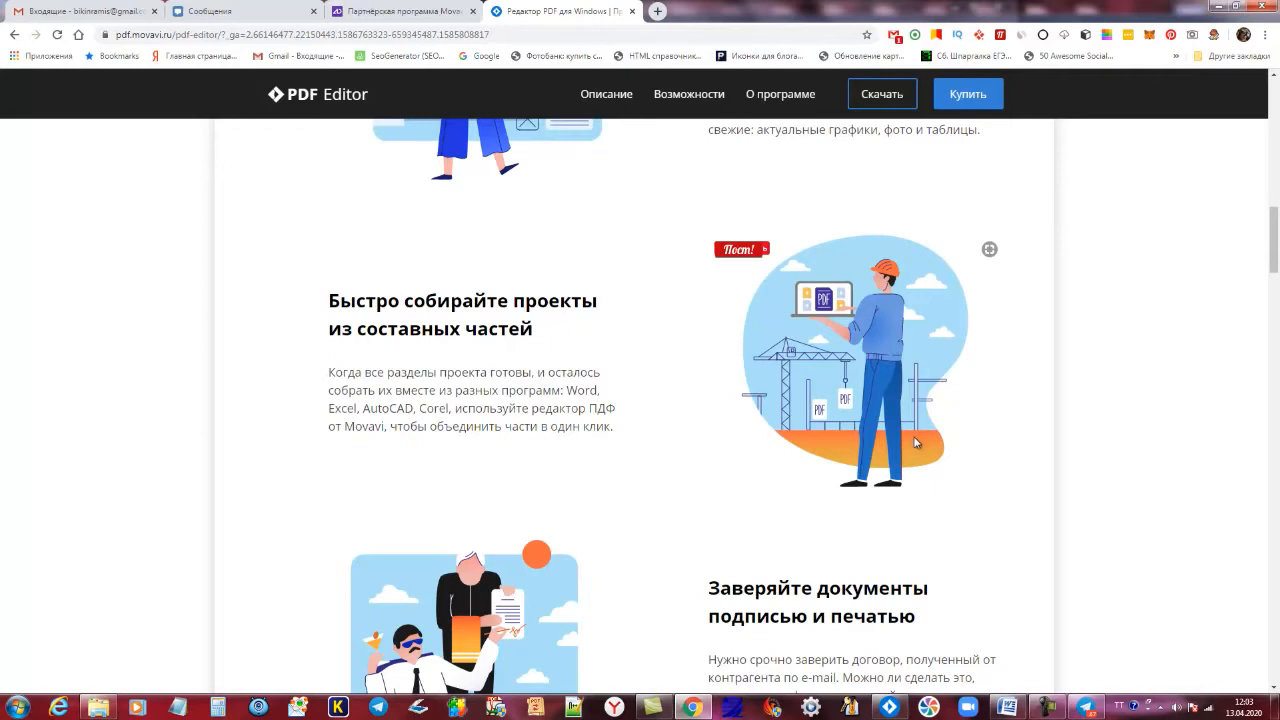
{"action": "scroll", "coordinate": [914, 443], "scroll_direction": "down", "scroll_amount": 3}
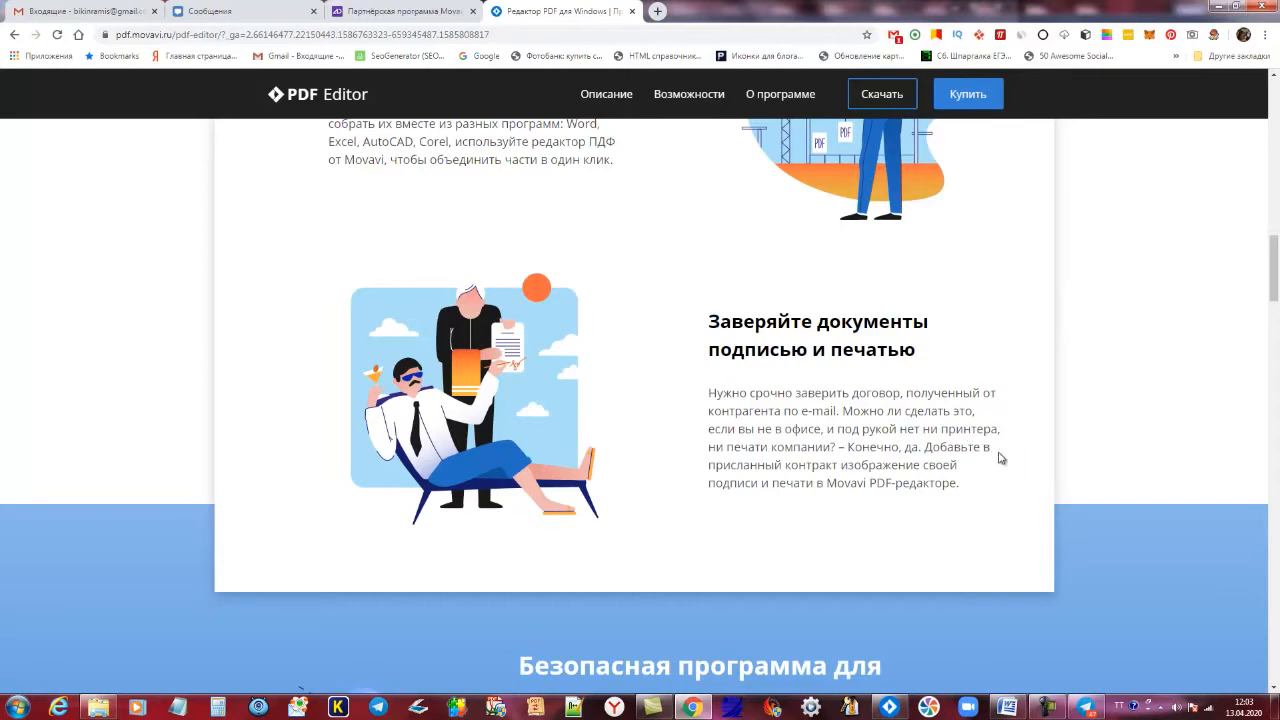
{"action": "scroll", "coordinate": [1001, 458], "scroll_direction": "down", "scroll_amount": 2}
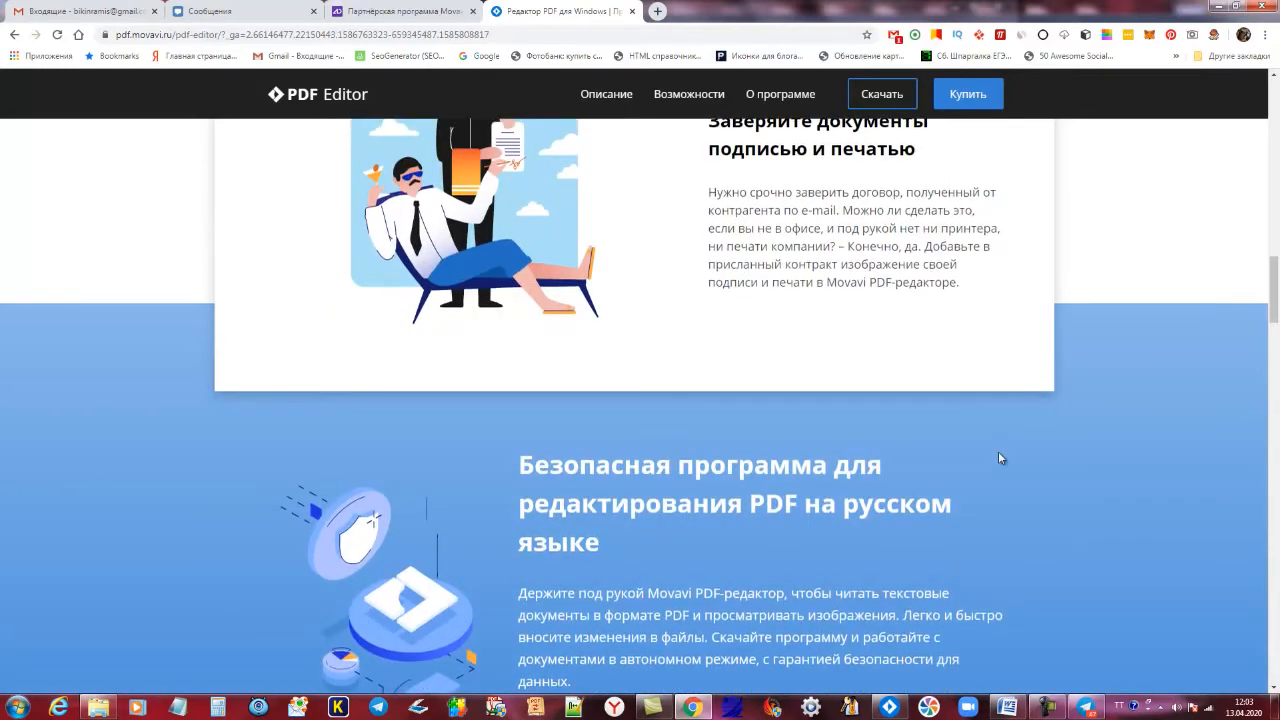
{"action": "scroll", "coordinate": [1001, 458], "scroll_direction": "down", "scroll_amount": 3}
{"action": "scroll", "coordinate": [998, 458], "scroll_direction": "down", "scroll_amount": 6}
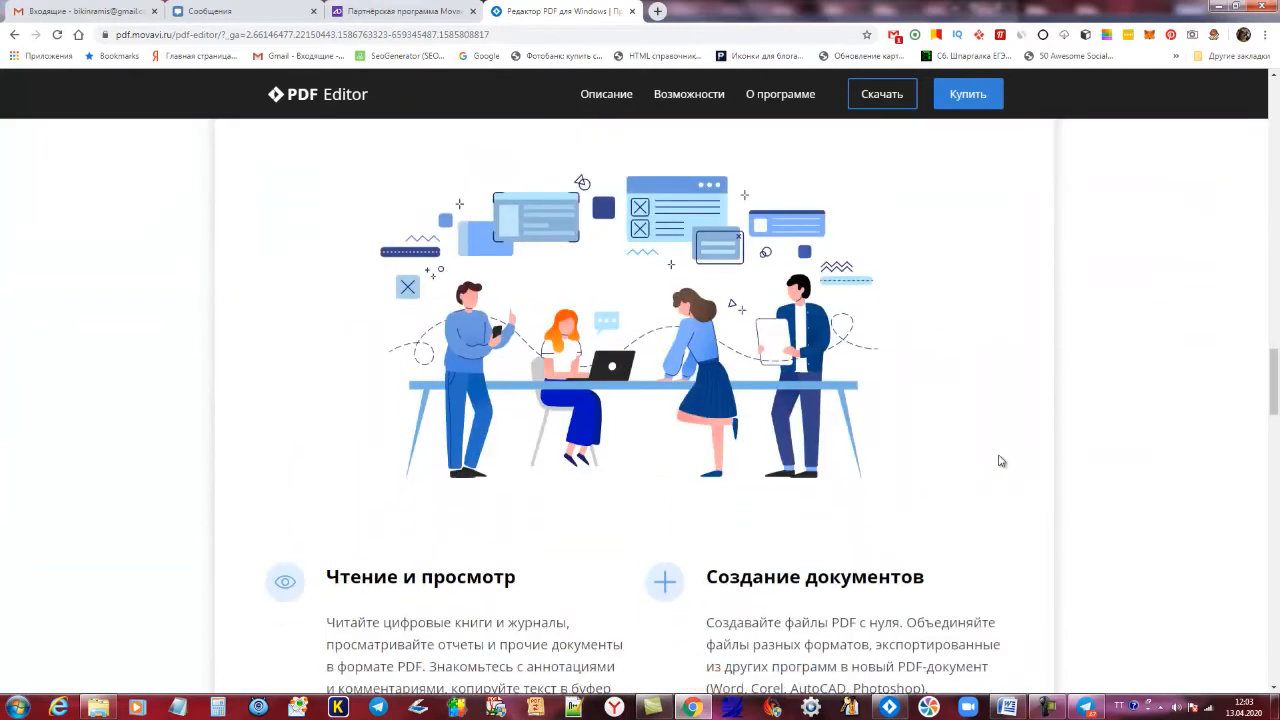
{"action": "scroll", "coordinate": [1001, 460], "scroll_direction": "down", "scroll_amount": 6}
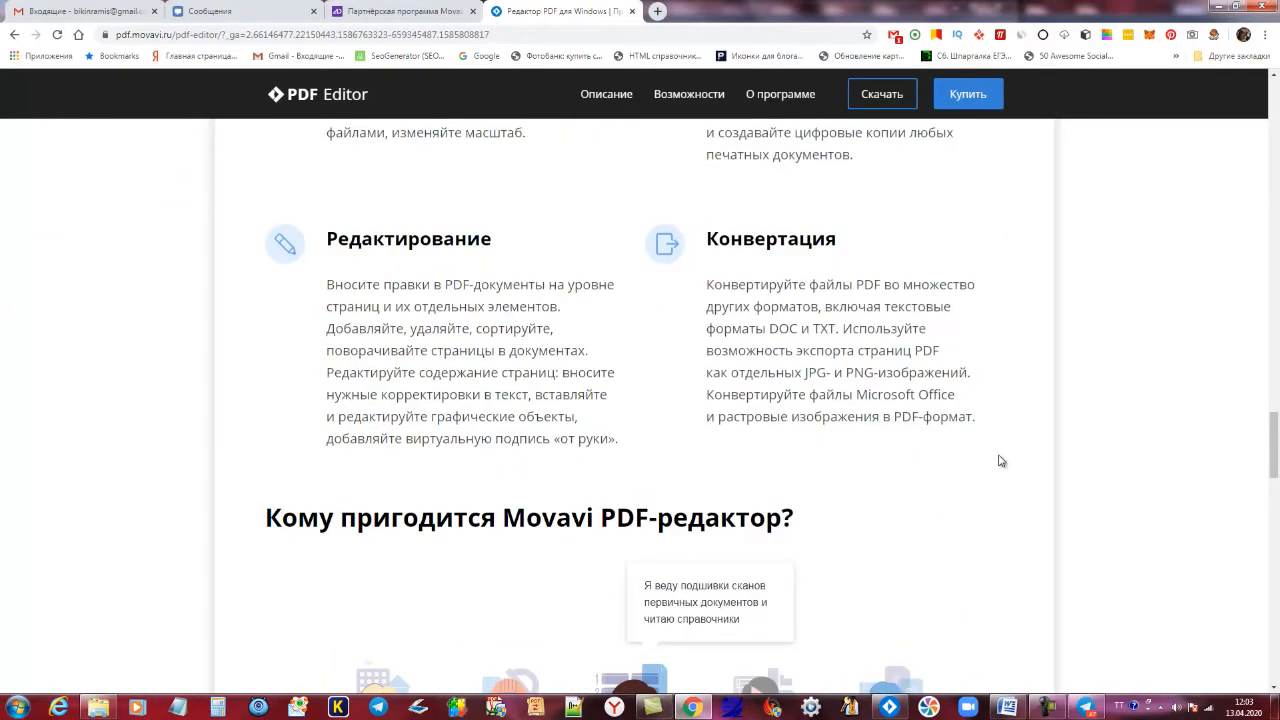
{"action": "scroll", "coordinate": [1001, 460], "scroll_direction": "down", "scroll_amount": 2}
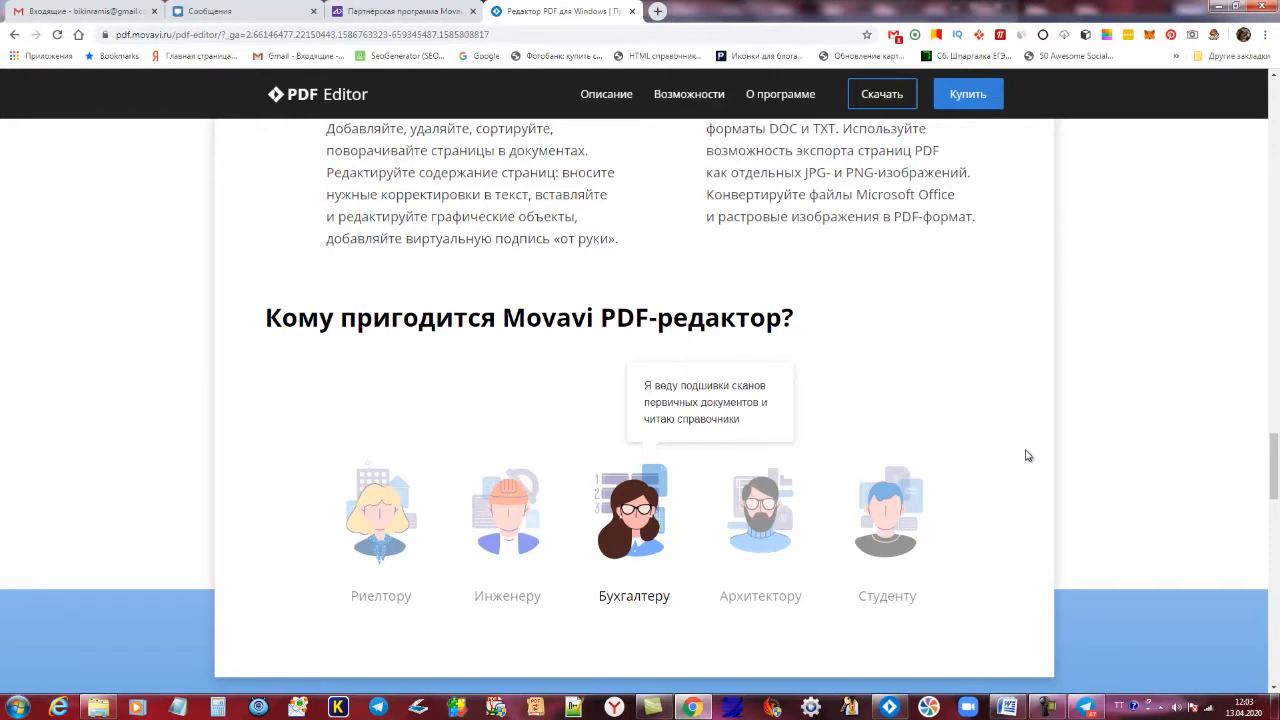
Step: Switch to Movavi PDF Редактор 3 and open the recent document "1.01. Порядок разработки, принятия и утверждения локальных нормативных"
{"action": "left_click", "coordinate": [1047, 707]}
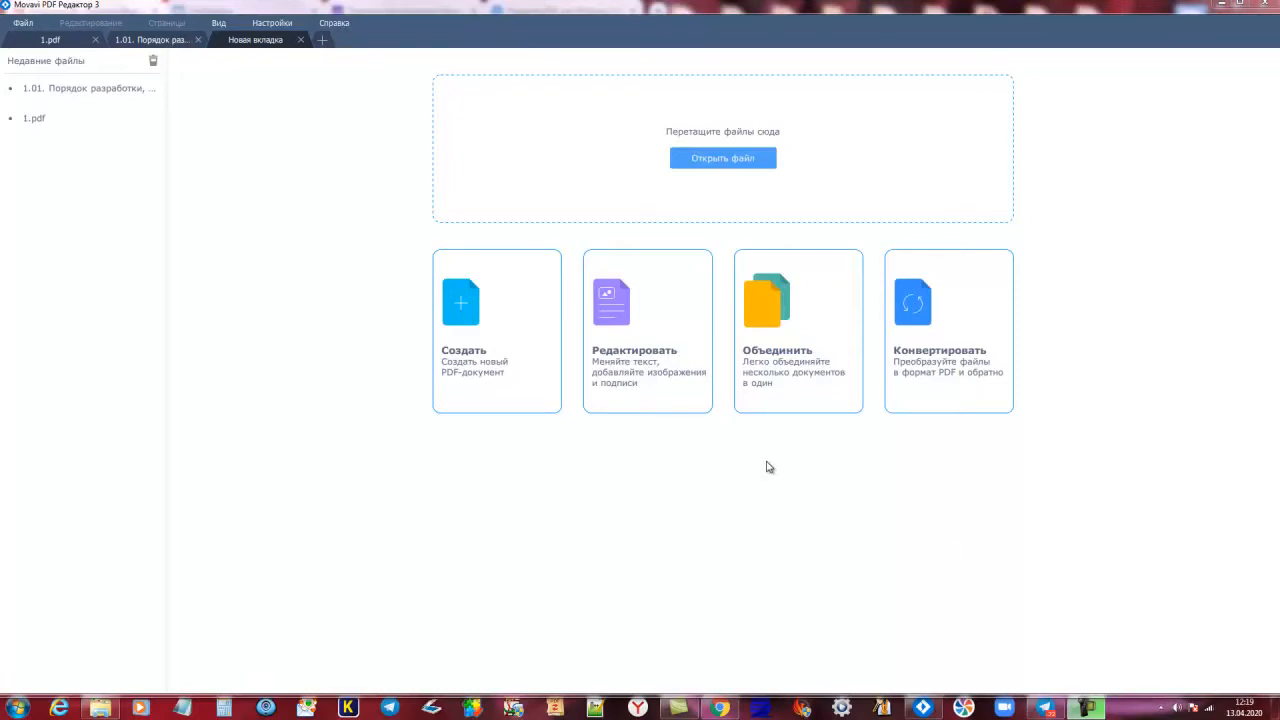
{"action": "left_click", "coordinate": [648, 353]}
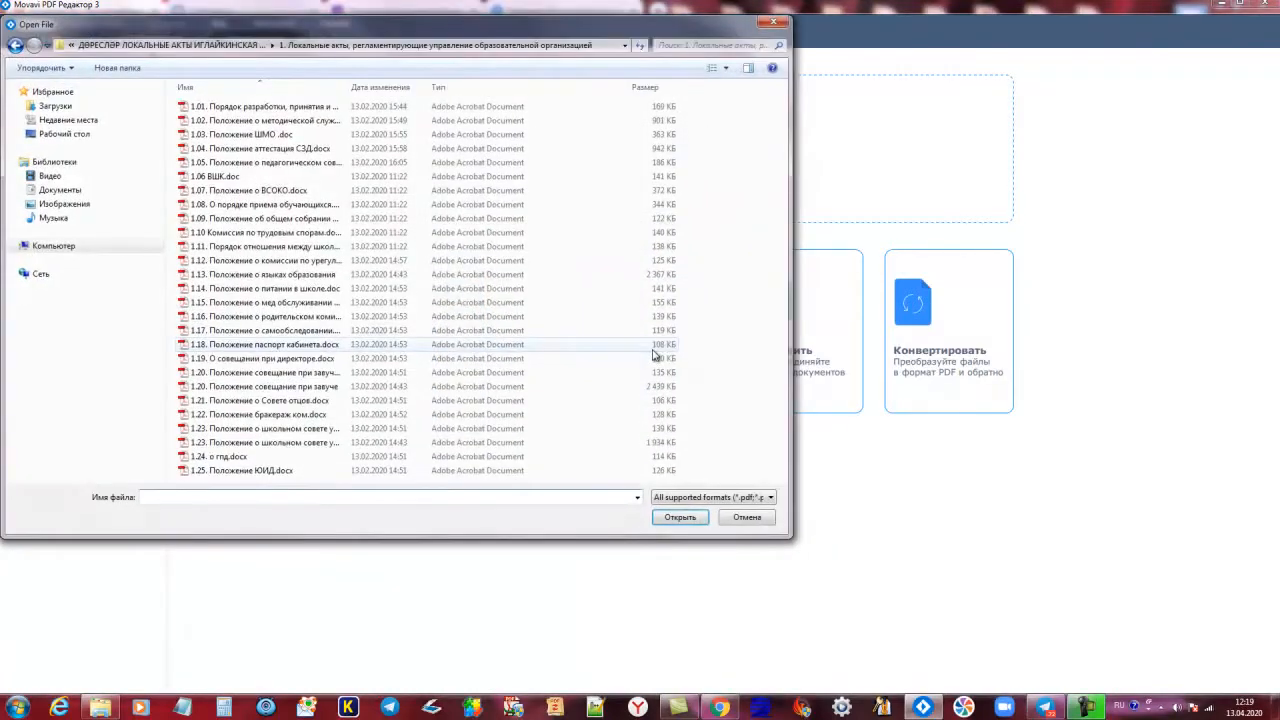
{"action": "left_click", "coordinate": [773, 21]}
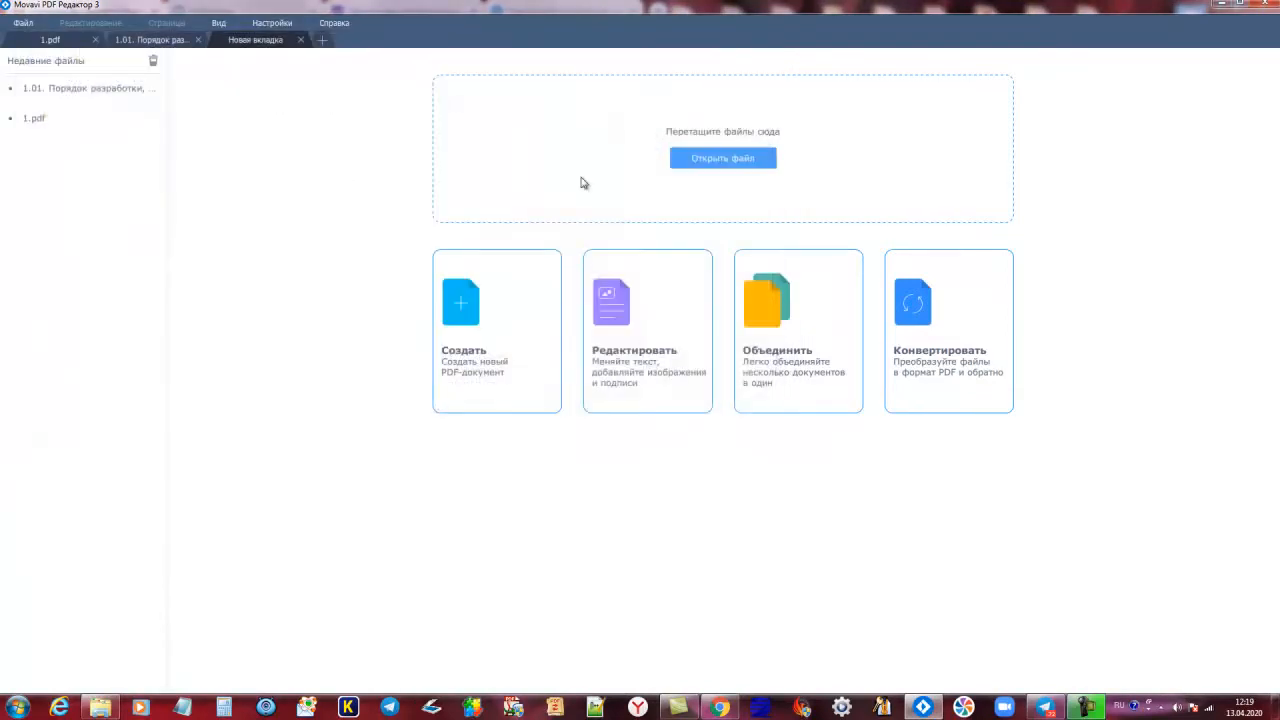
{"action": "left_click", "coordinate": [68, 90]}
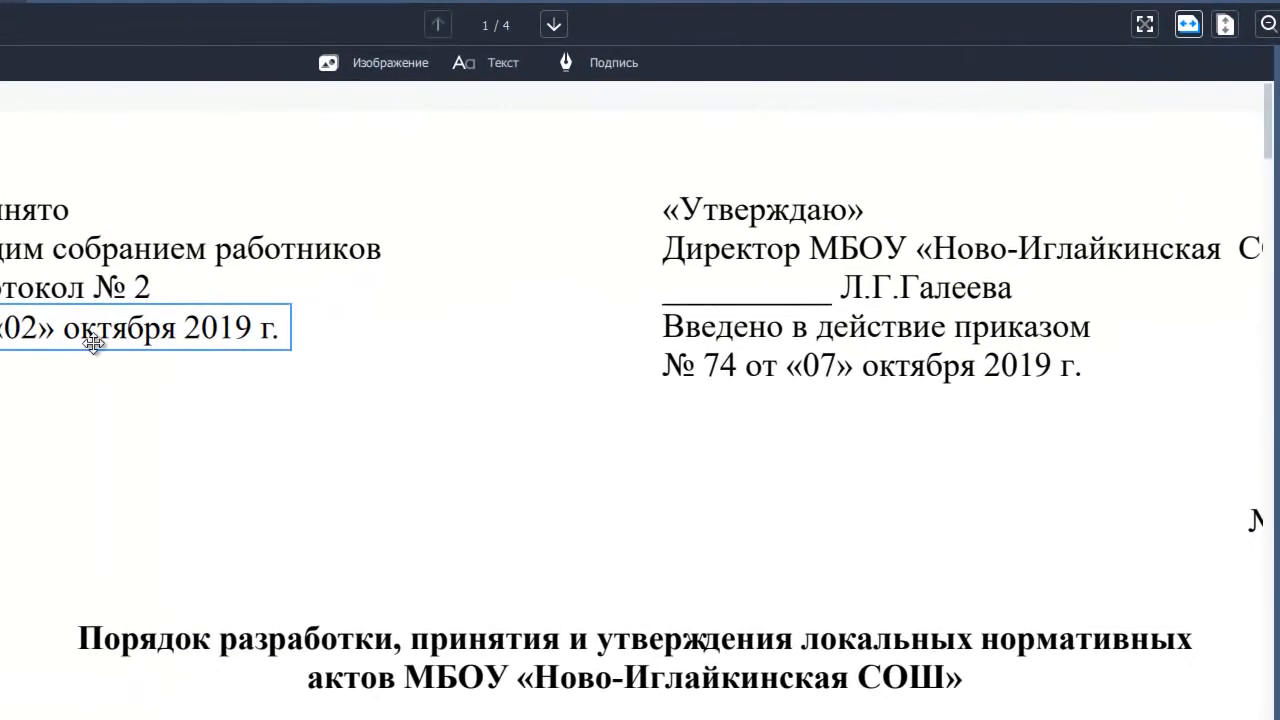
Step: Change the month in the date line under "Протокол № 2" to "ноября"
{"action": "double_click", "coordinate": [64, 328]}
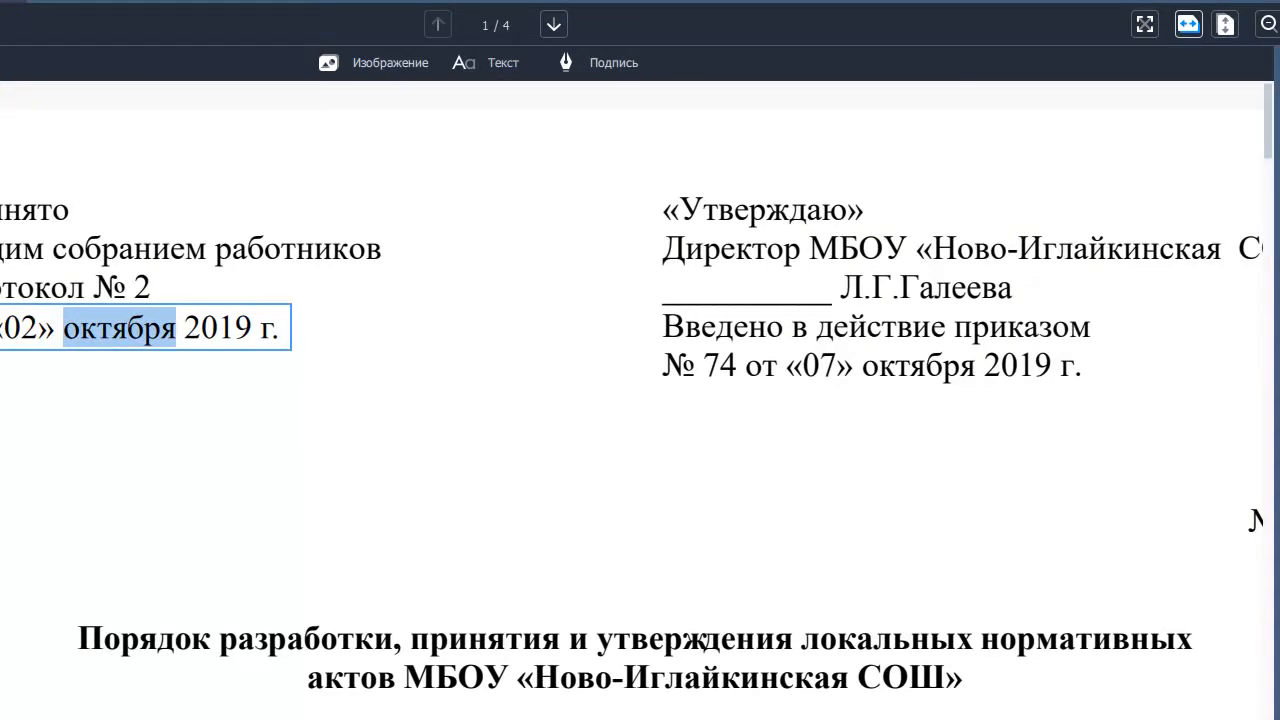
{"action": "left_click", "coordinate": [67, 329]}
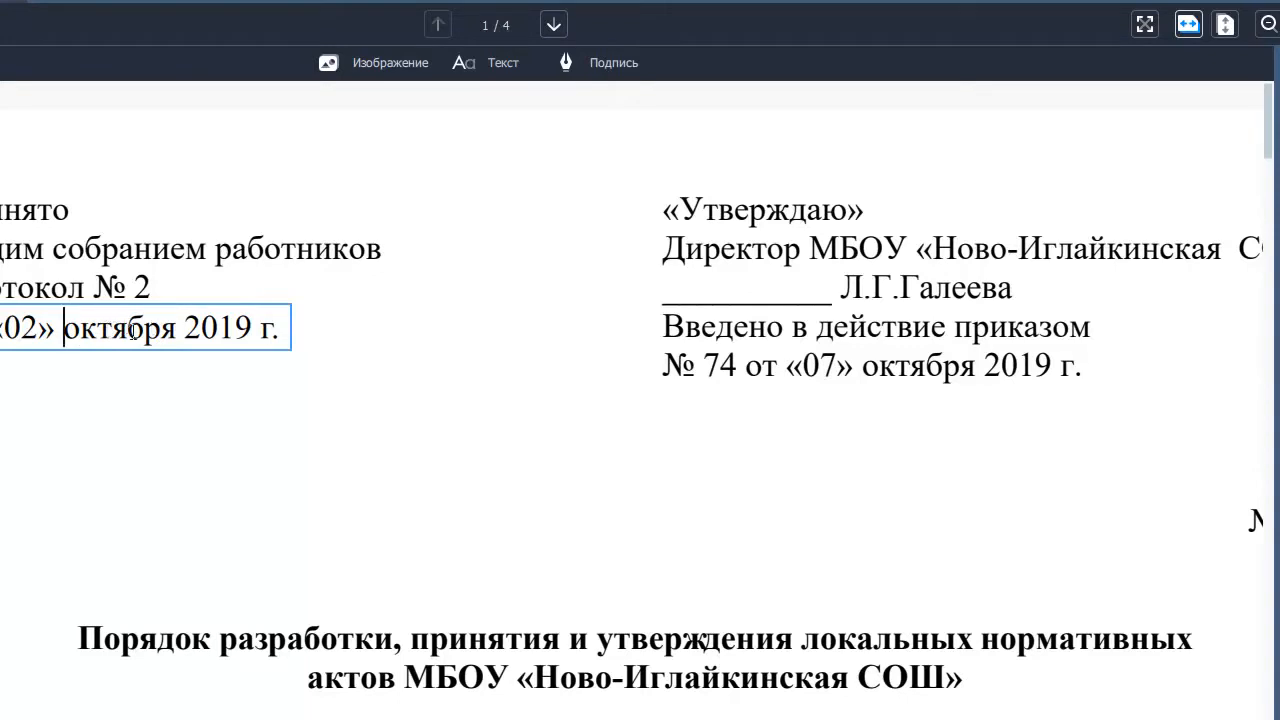
{"action": "left_click", "coordinate": [116, 330]}
{"action": "key", "text": "BackSpace"}
{"action": "key", "text": "BackSpace"}
{"action": "key", "text": "BackSpace"}
{"action": "type", "text": "но"}
{"action": "left_click", "coordinate": [764, 428]}
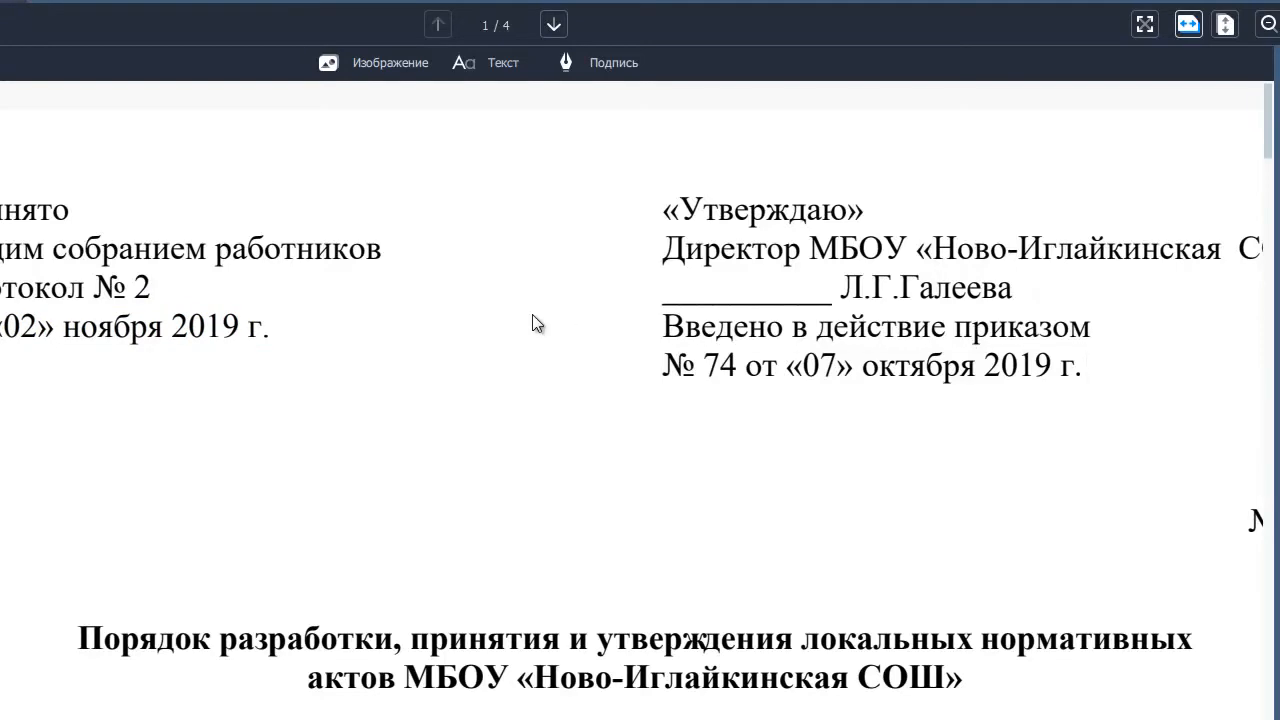
Step: Insert the director's signature PNG, shrink it, and place it on the signature line under "Утверждаю"
{"action": "left_click", "coordinate": [376, 76]}
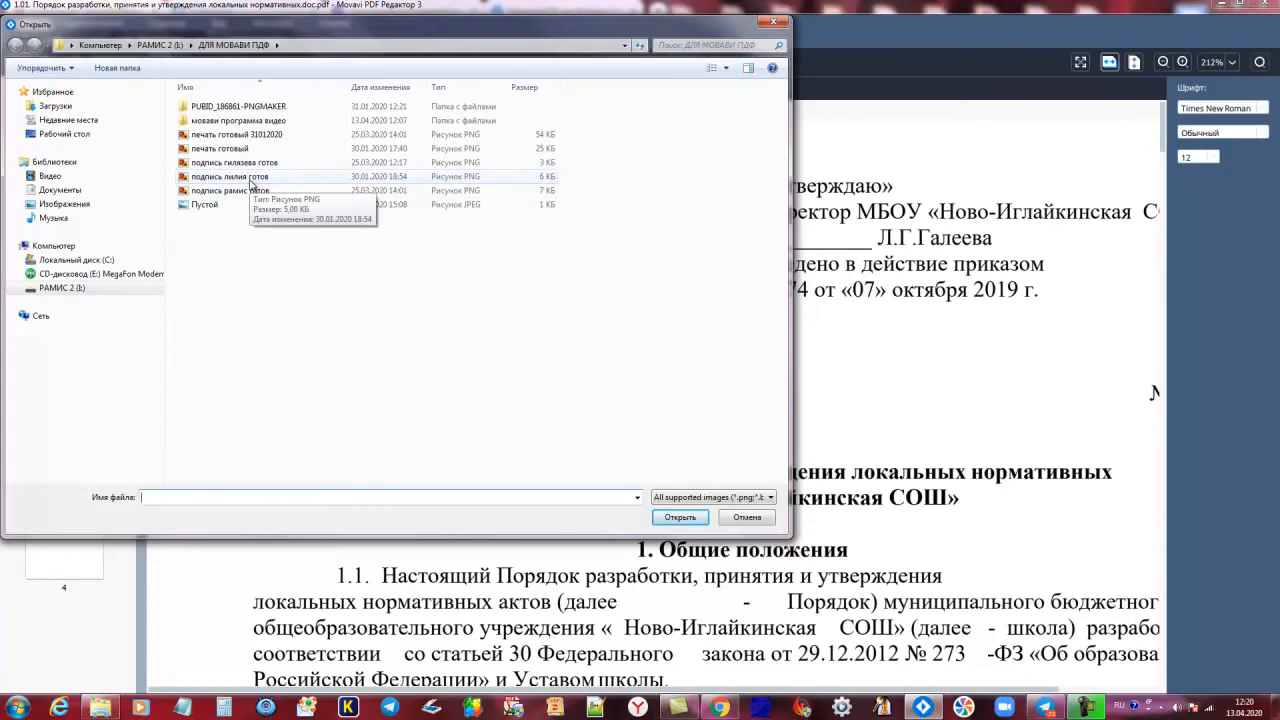
{"action": "left_click", "coordinate": [251, 181]}
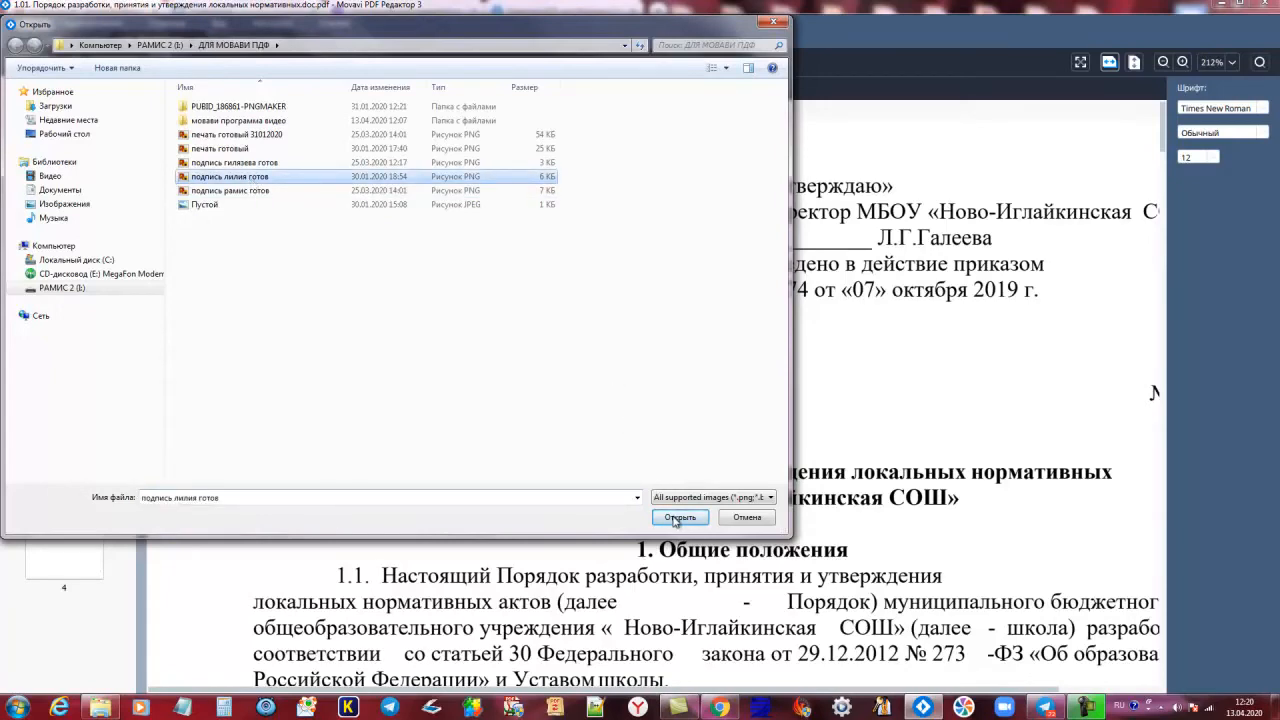
{"action": "left_click", "coordinate": [679, 517]}
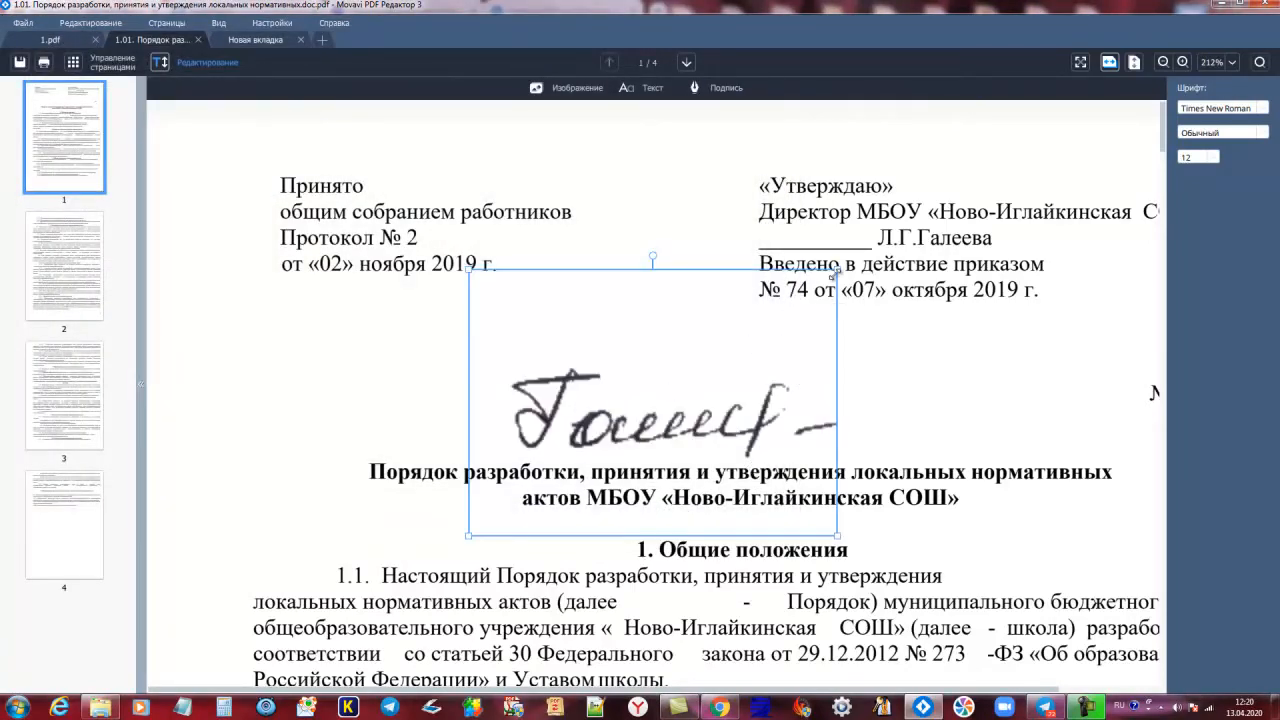
{"action": "left_click_drag", "start_coordinate": [836, 271], "coordinate": [655, 421]}
{"action": "mouse_move", "coordinate": [611, 414]}
{"action": "left_mouse_down"}
{"action": "mouse_move", "coordinate": [742, 330]}
{"action": "mouse_move", "coordinate": [862, 189]}
{"action": "mouse_move", "coordinate": [815, 238]}
{"action": "mouse_move", "coordinate": [822, 224]}
{"action": "left_mouse_up"}
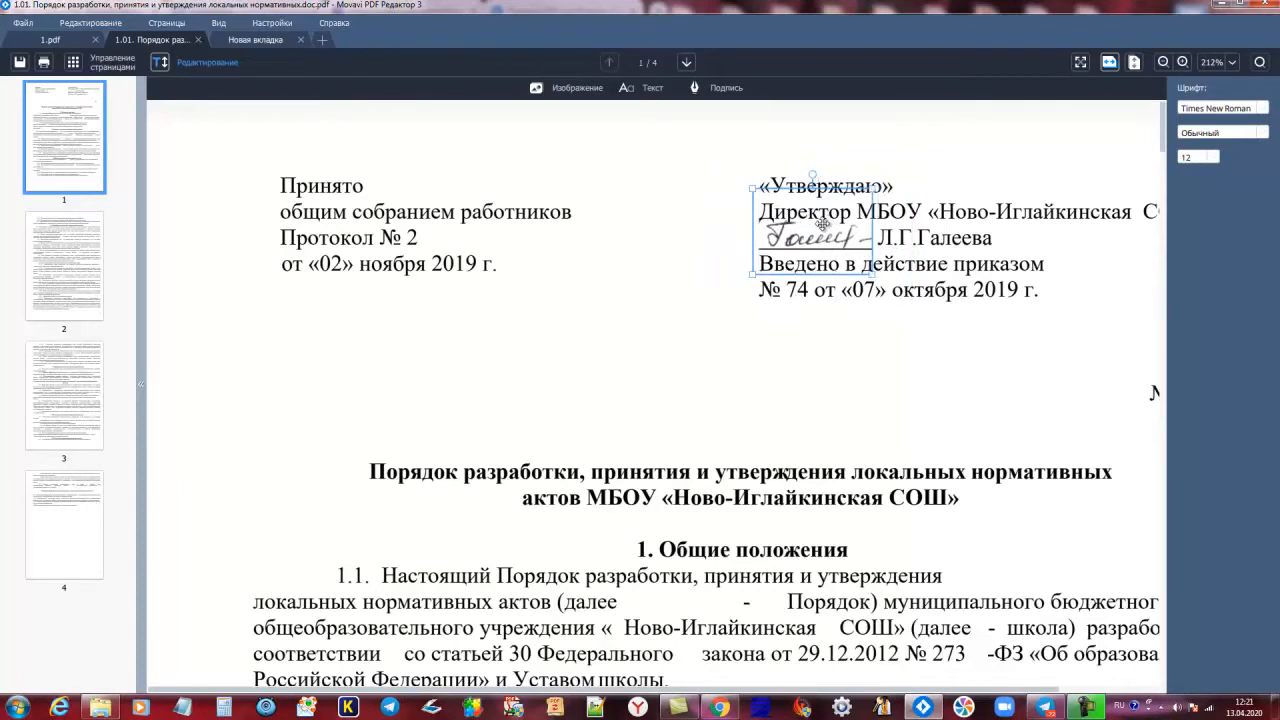
{"action": "left_click", "coordinate": [898, 350]}
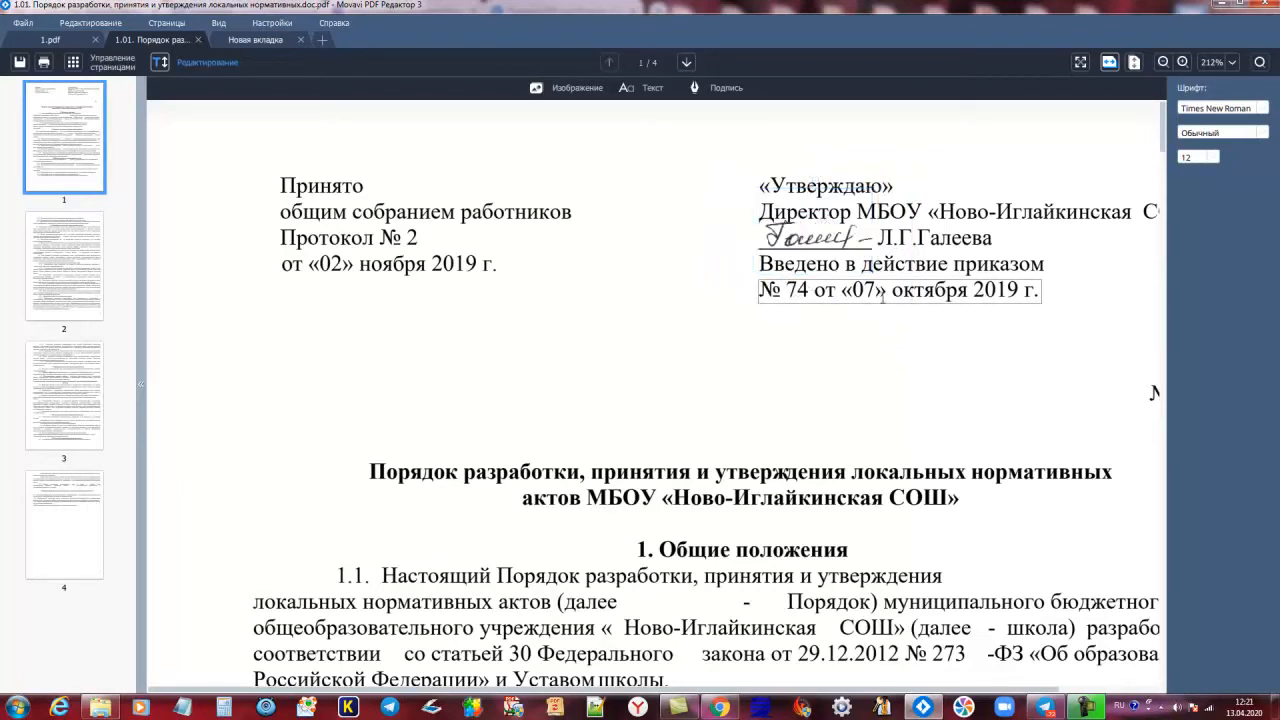
Step: Insert the stamp image "печать готовый", shrink it, and place it over the director's signature in the "Утверждаю" block
{"action": "left_click", "coordinate": [575, 88]}
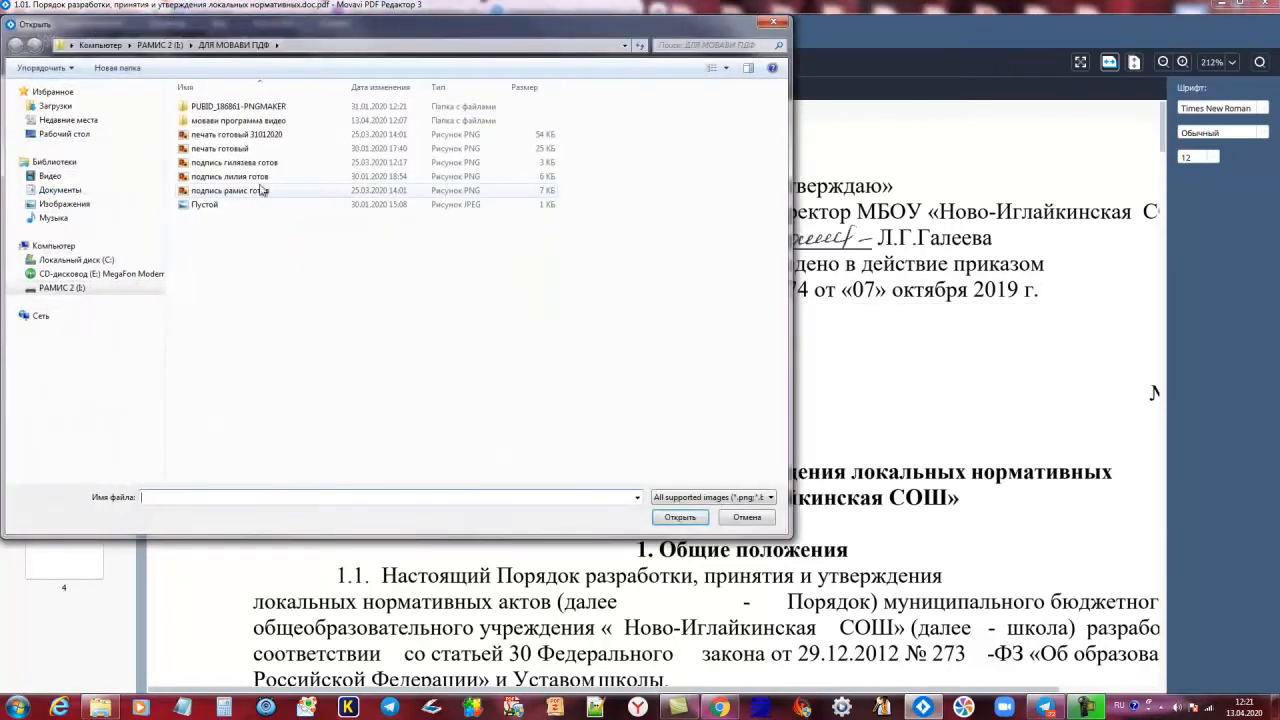
{"action": "left_click", "coordinate": [249, 150]}
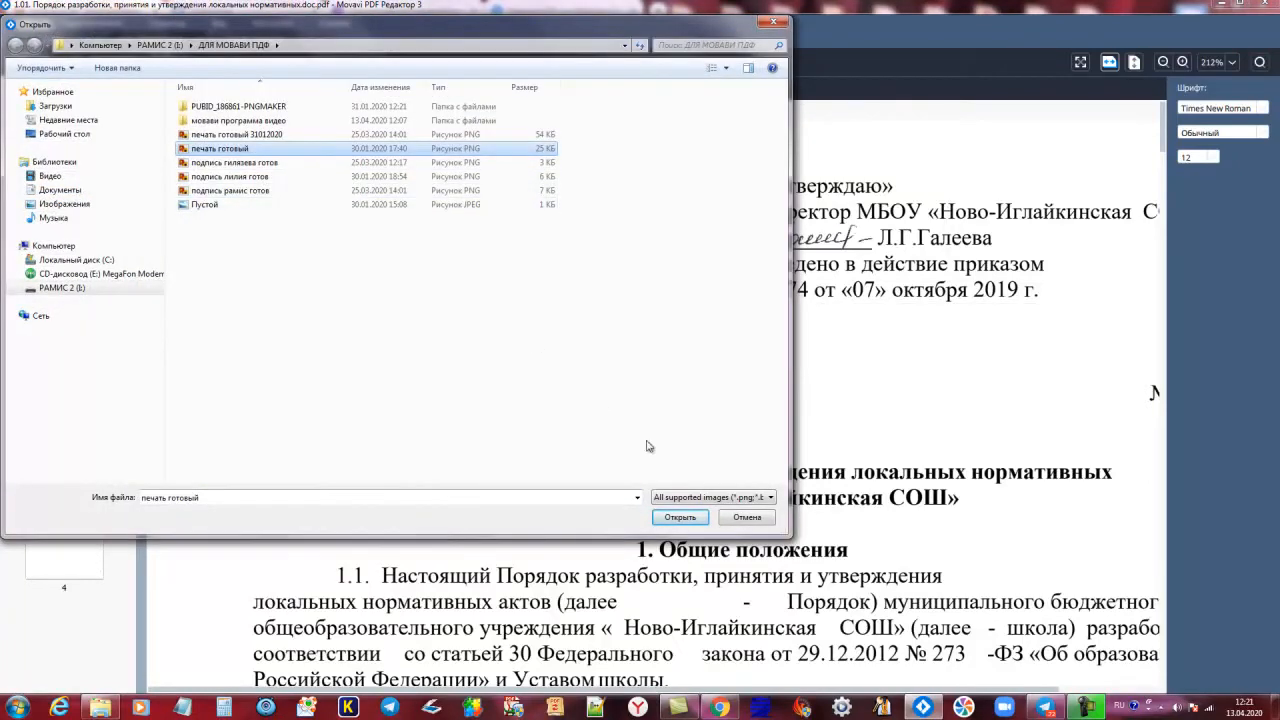
{"action": "left_click", "coordinate": [680, 517]}
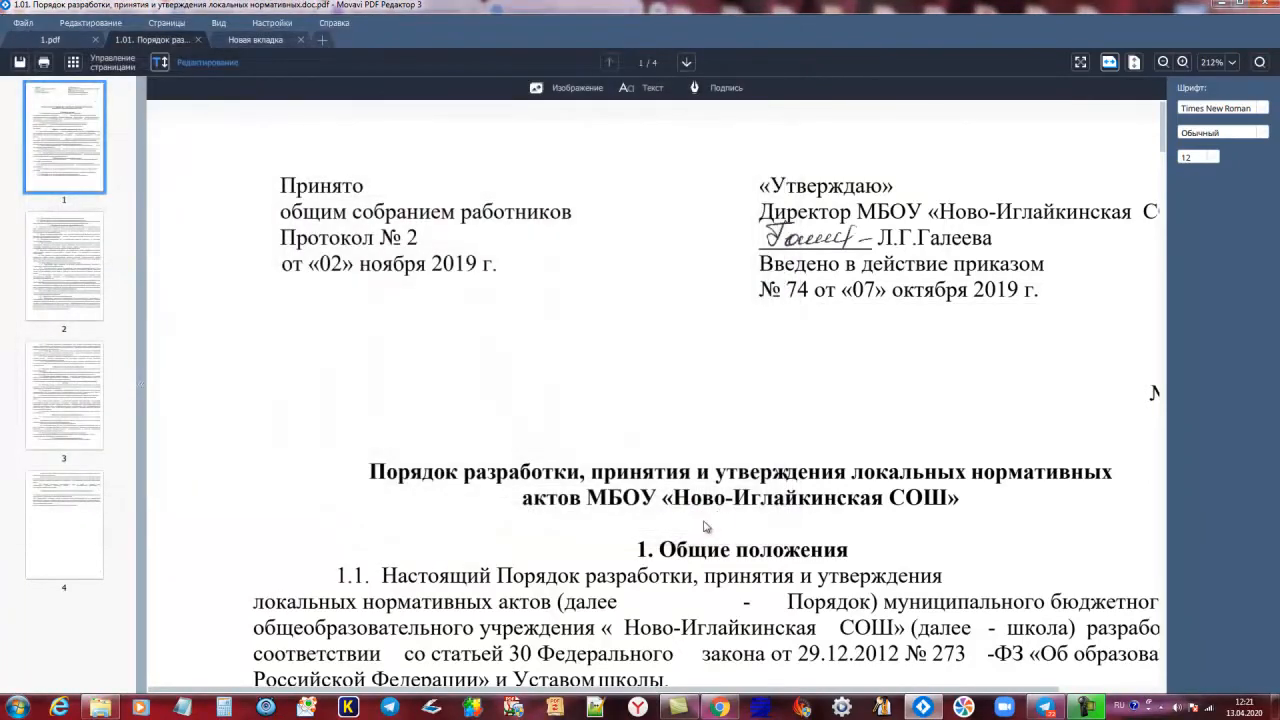
{"action": "mouse_move", "coordinate": [880, 211]}
{"action": "left_mouse_down"}
{"action": "mouse_move", "coordinate": [800, 300]}
{"action": "mouse_move", "coordinate": [560, 437]}
{"action": "left_mouse_up"}
{"action": "mouse_move", "coordinate": [505, 480]}
{"action": "left_mouse_down"}
{"action": "mouse_move", "coordinate": [765, 223]}
{"action": "mouse_move", "coordinate": [808, 200]}
{"action": "left_mouse_up"}
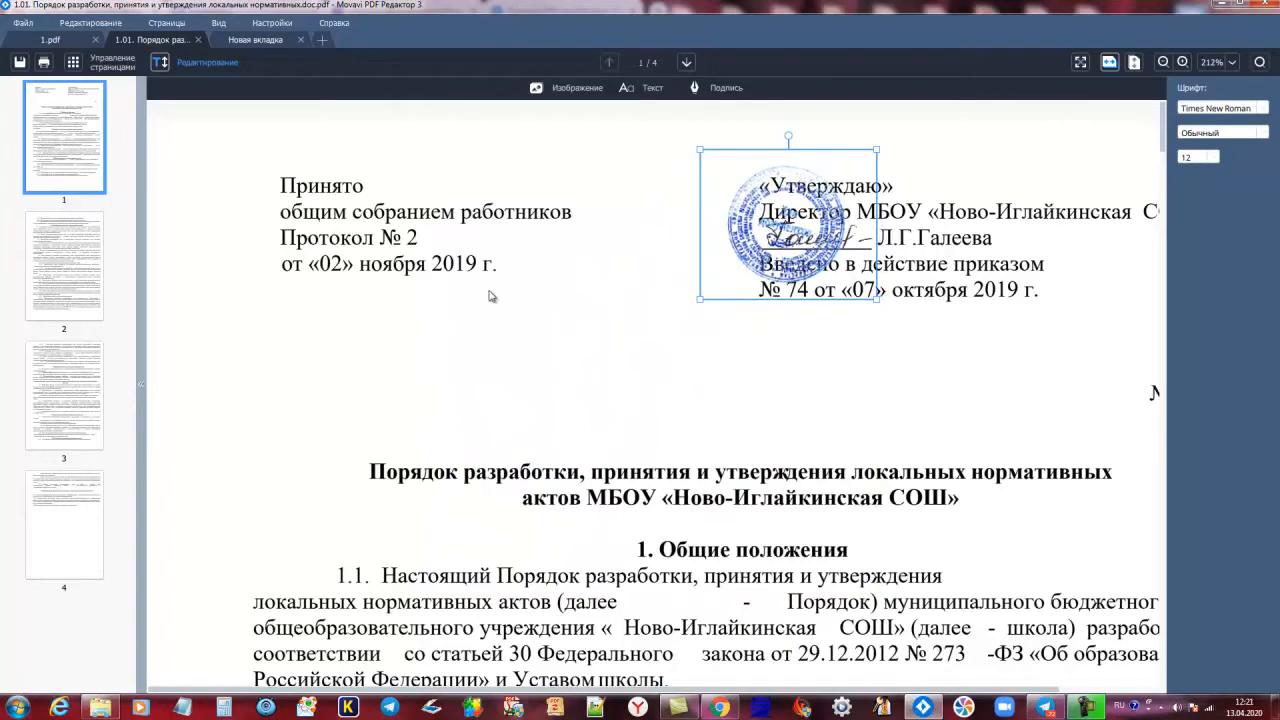
{"action": "left_click", "coordinate": [625, 321]}
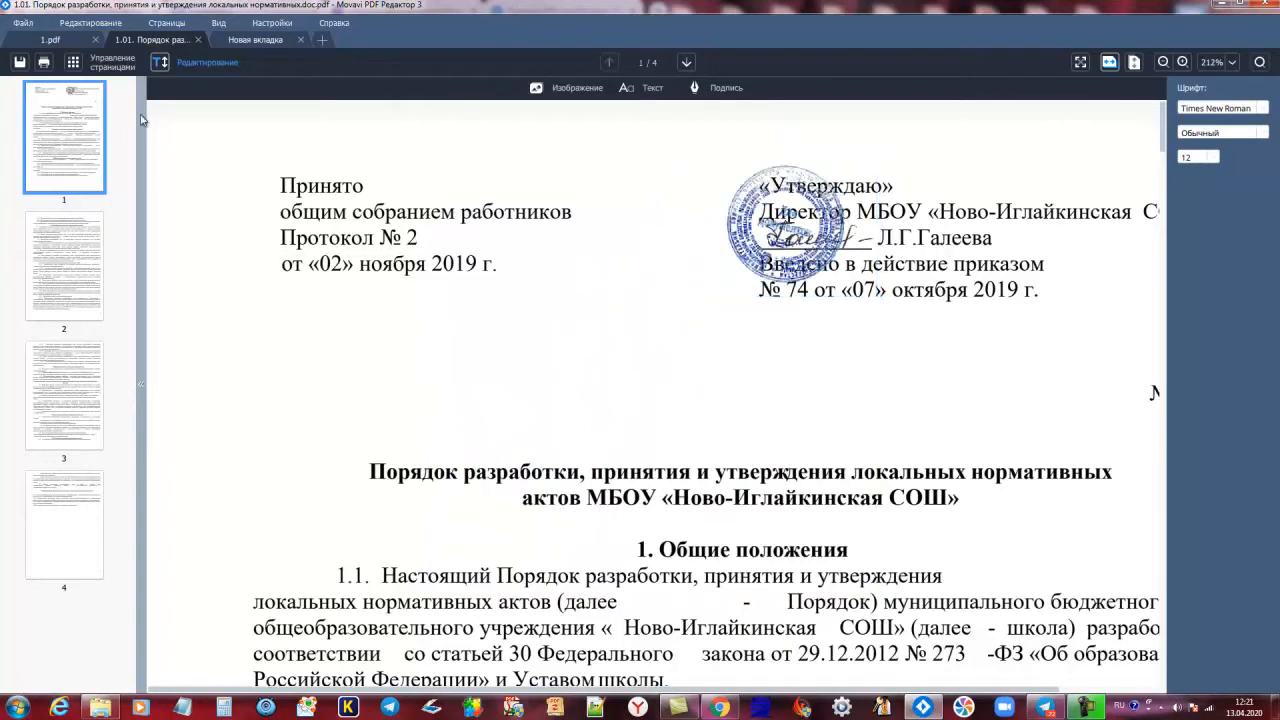
Step: Save the signed and stamped document, overwriting the existing file
{"action": "left_click", "coordinate": [19, 62]}
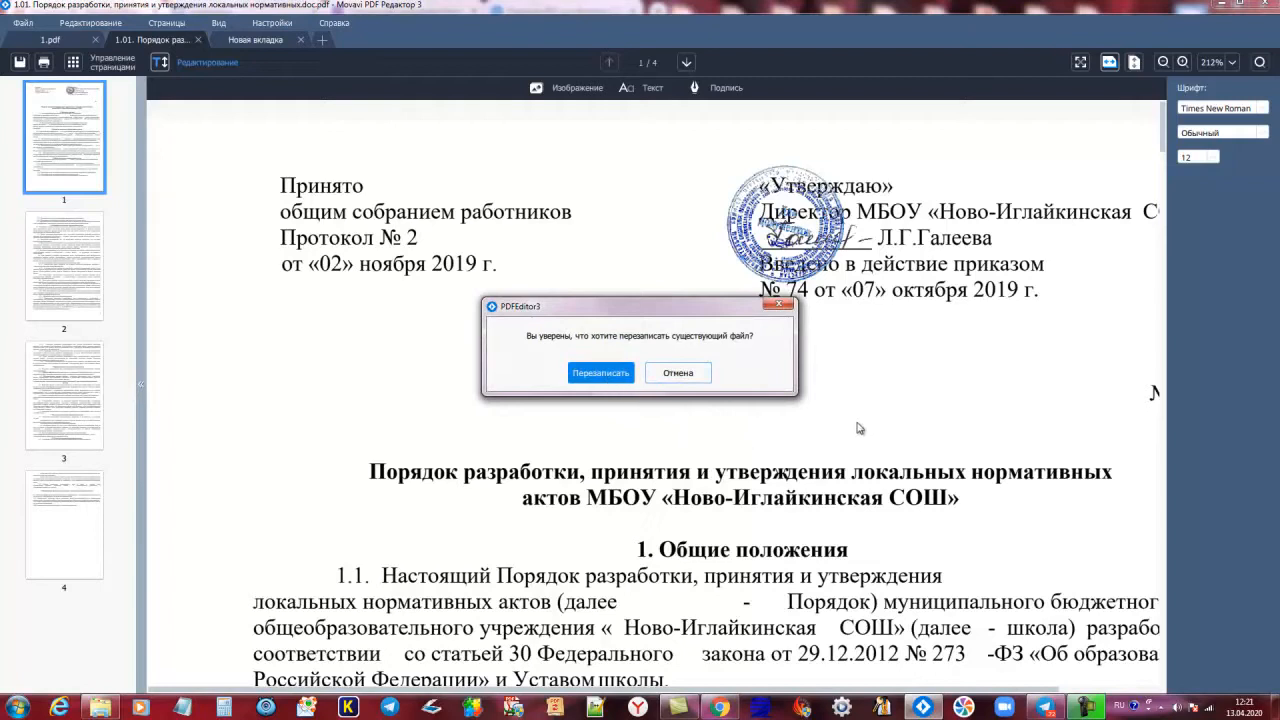
{"action": "left_click", "coordinate": [600, 372]}
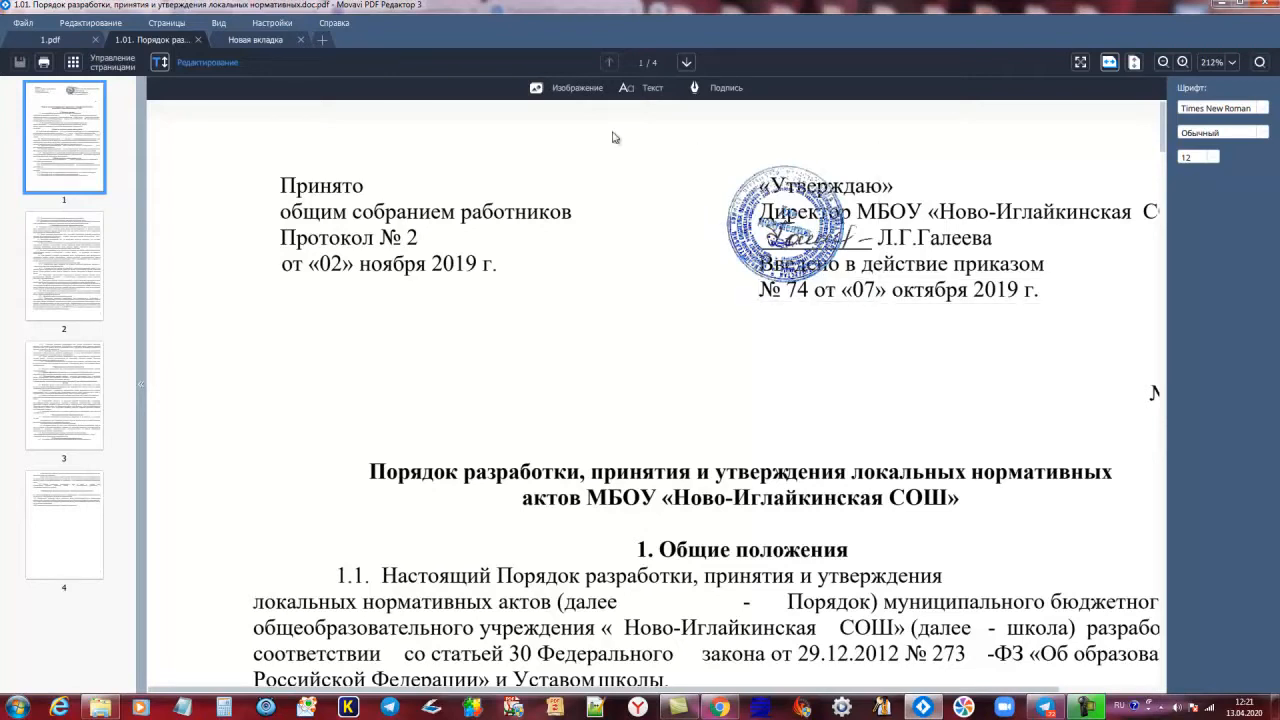
{"action": "left_click", "coordinate": [263, 44]}
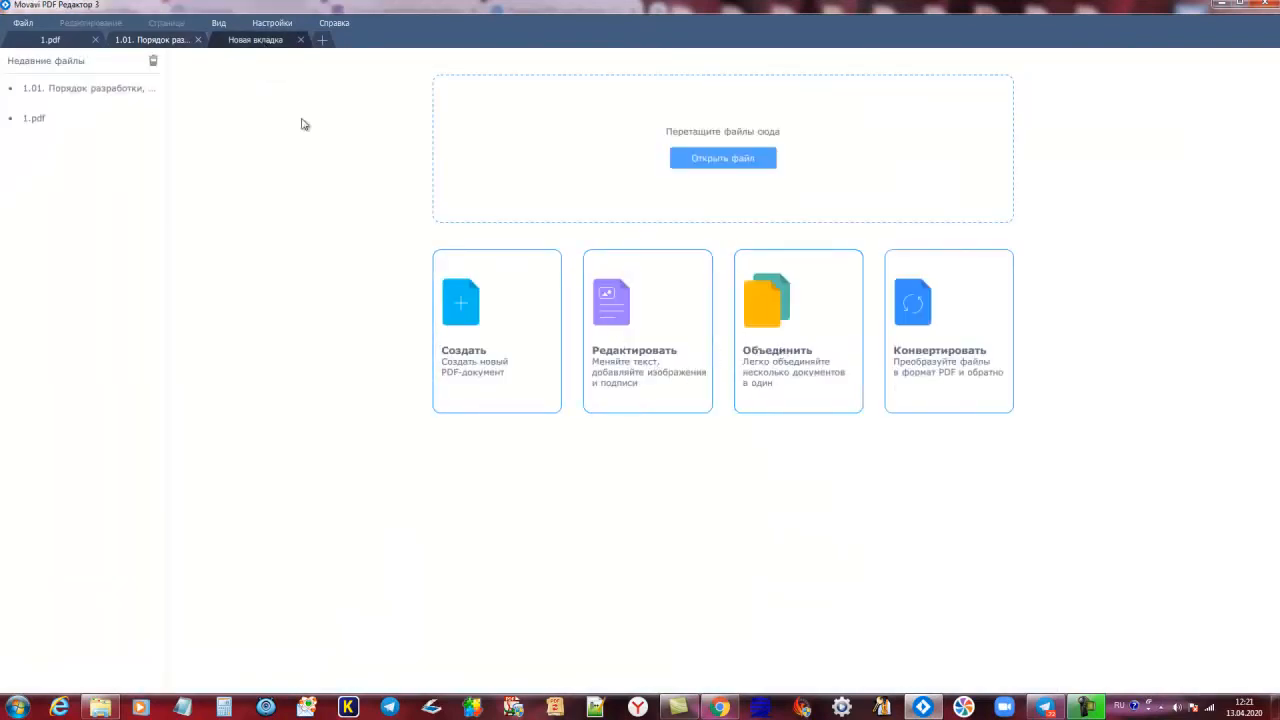
{"action": "left_click", "coordinate": [156, 44]}
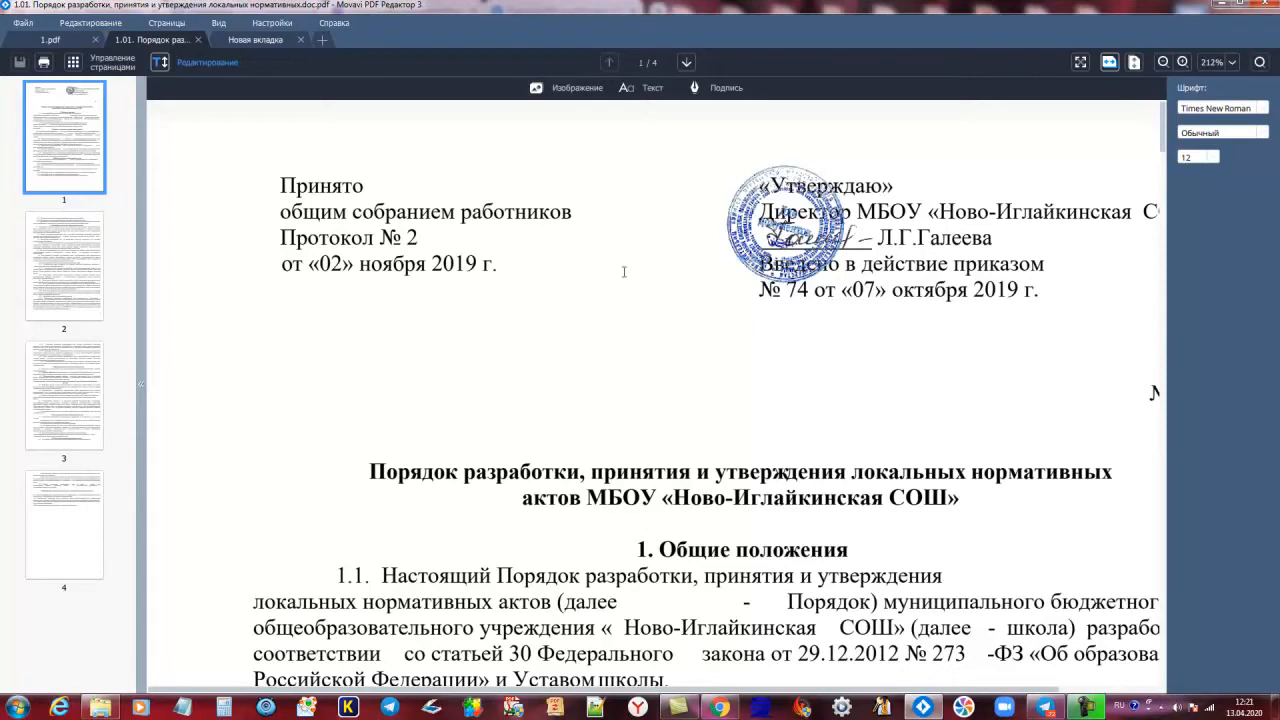
{"action": "left_click", "coordinate": [268, 42]}
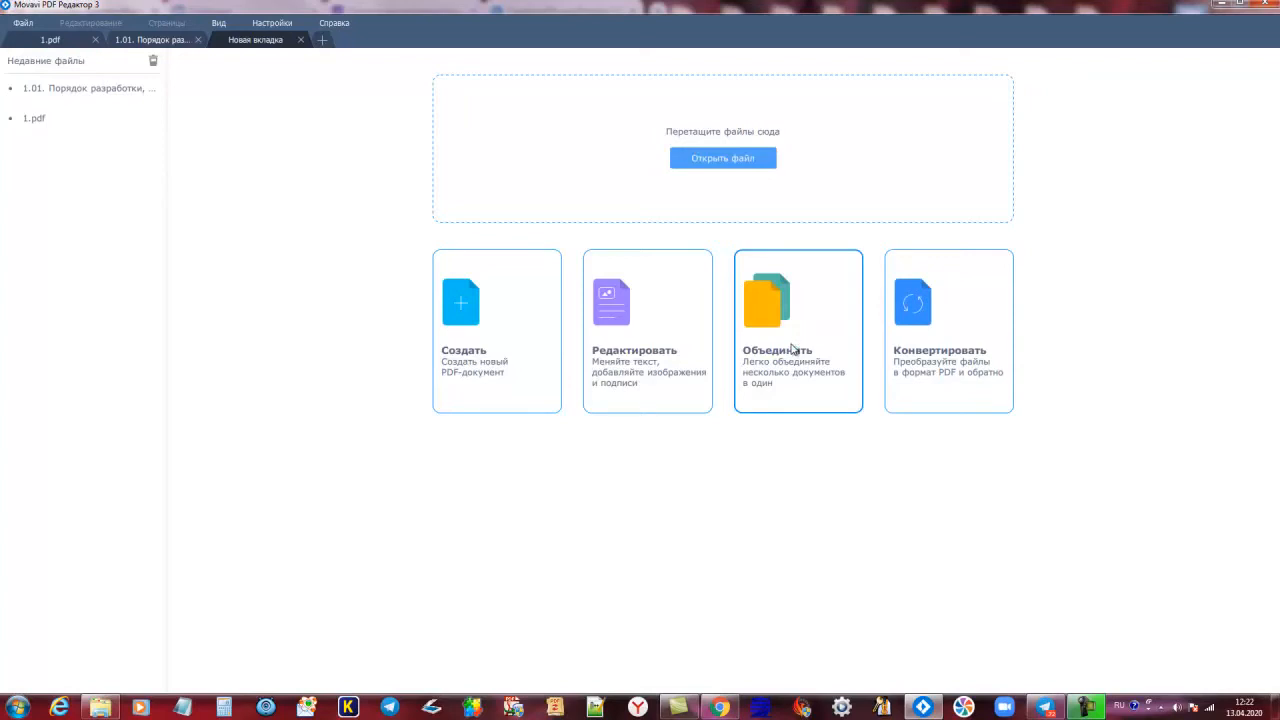
{"action": "left_click", "coordinate": [152, 42]}
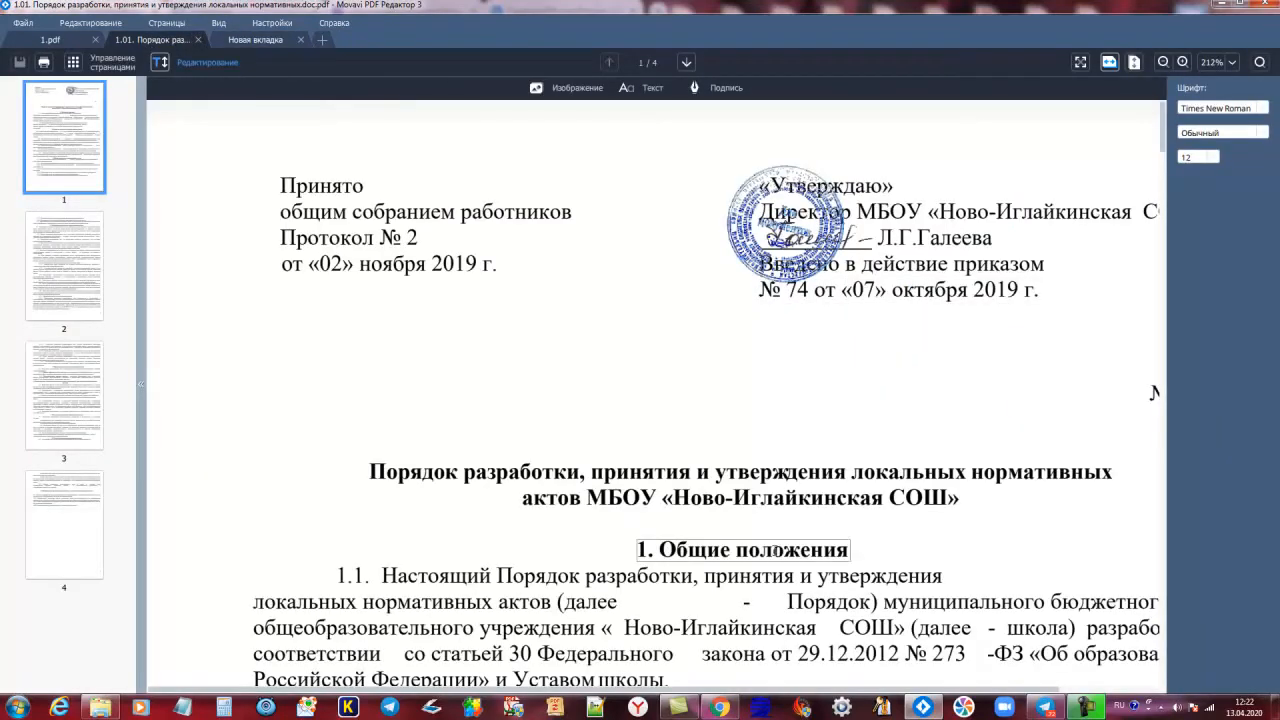
Step: Open the recent file 1.pdf and examine the stamped and signed certification block on its page
{"action": "left_click", "coordinate": [273, 43]}
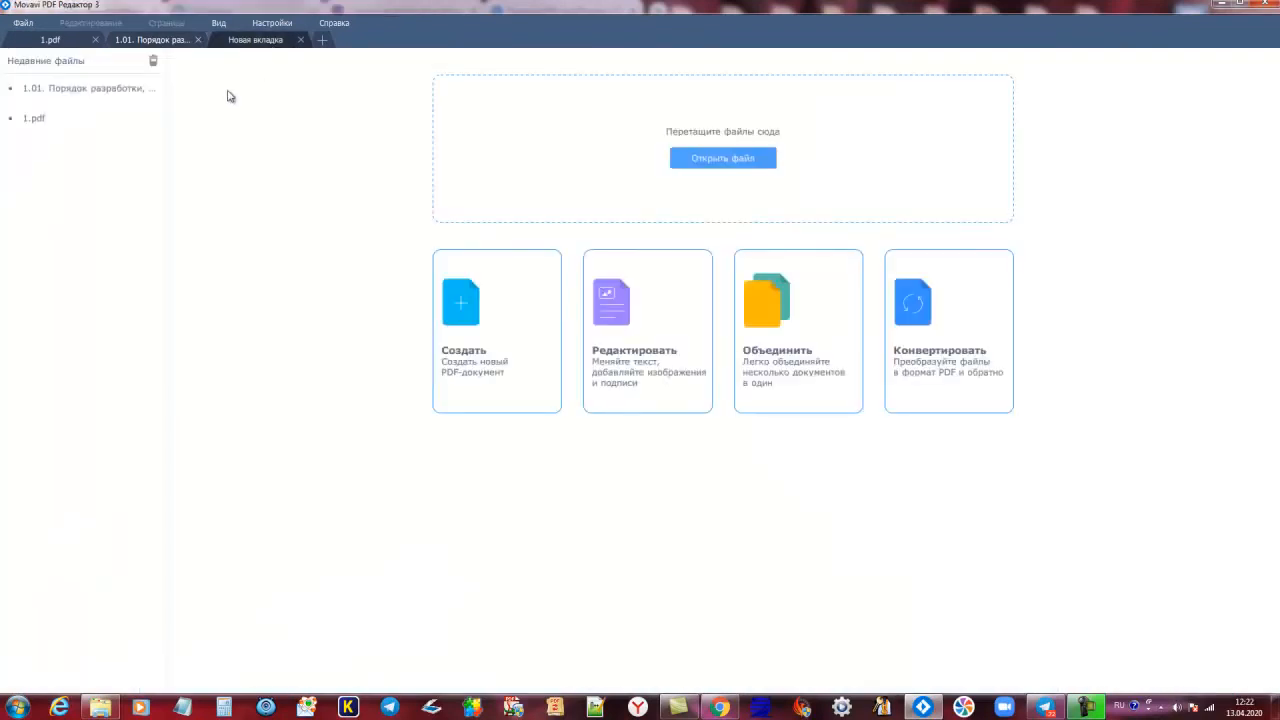
{"action": "left_click", "coordinate": [39, 116]}
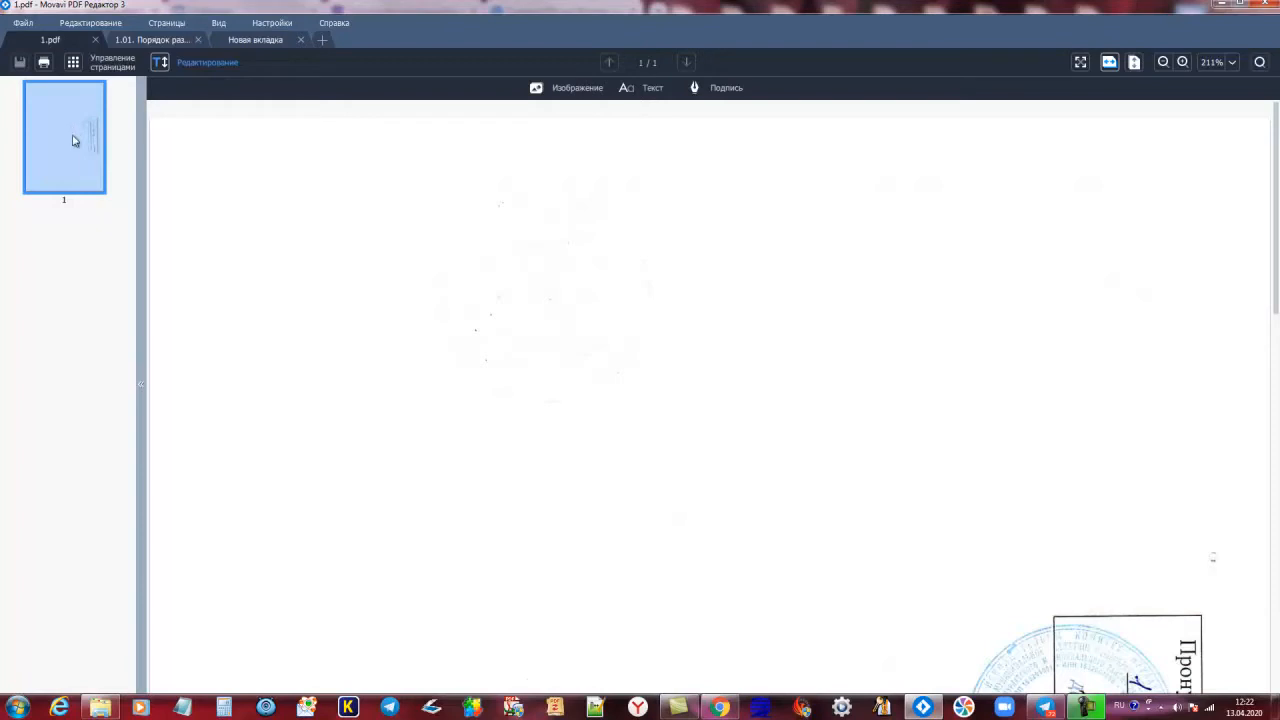
{"action": "scroll", "coordinate": [1068, 505], "scroll_direction": "down", "scroll_amount": 3}
{"action": "scroll", "coordinate": [1068, 505], "scroll_direction": "down", "scroll_amount": 8}
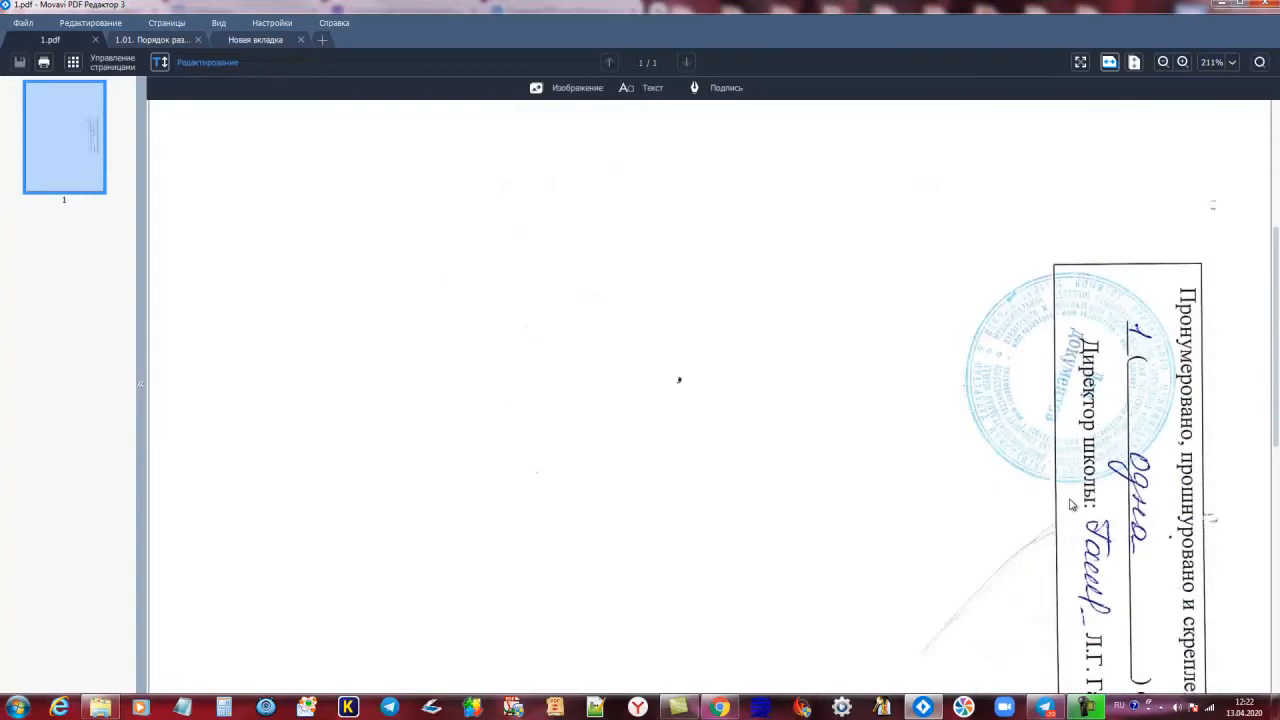
{"action": "scroll", "coordinate": [238, 257], "scroll_direction": "up", "scroll_amount": 1}
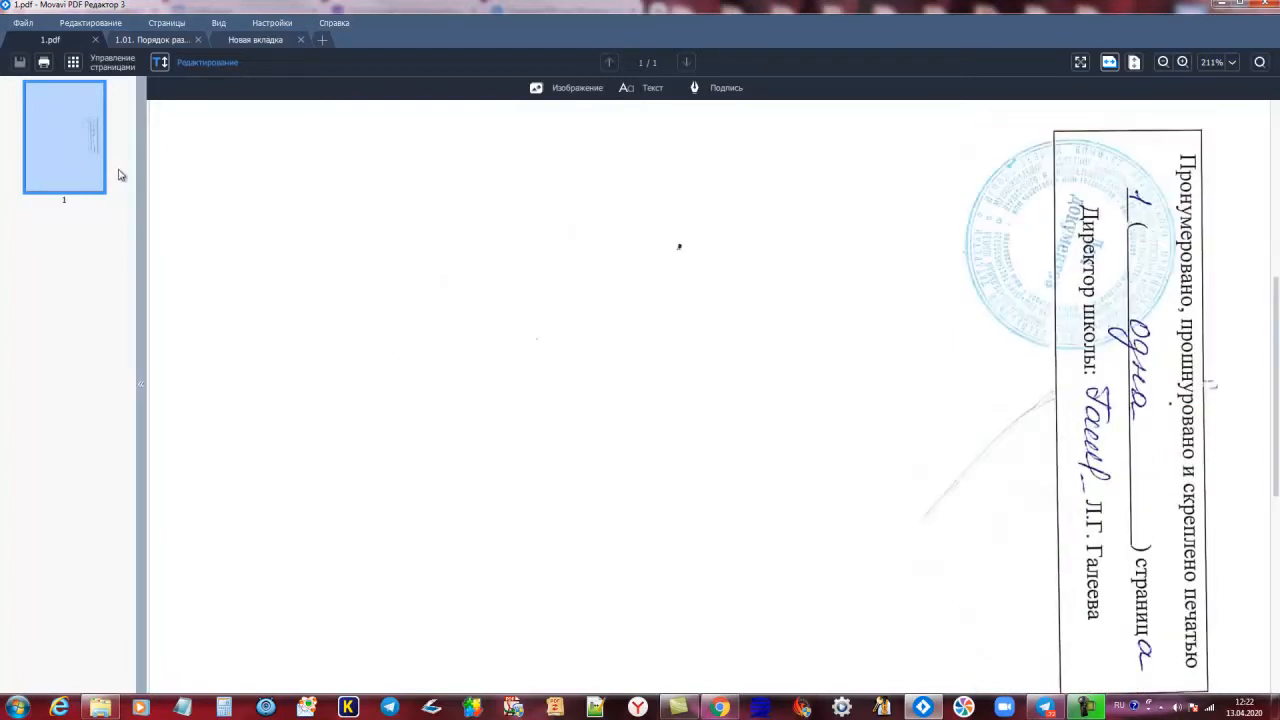
Step: Add the "1.01. Порядок разработки" PDF to a new document merge, and close the merge setup without combining anything
{"action": "left_click", "coordinate": [257, 44]}
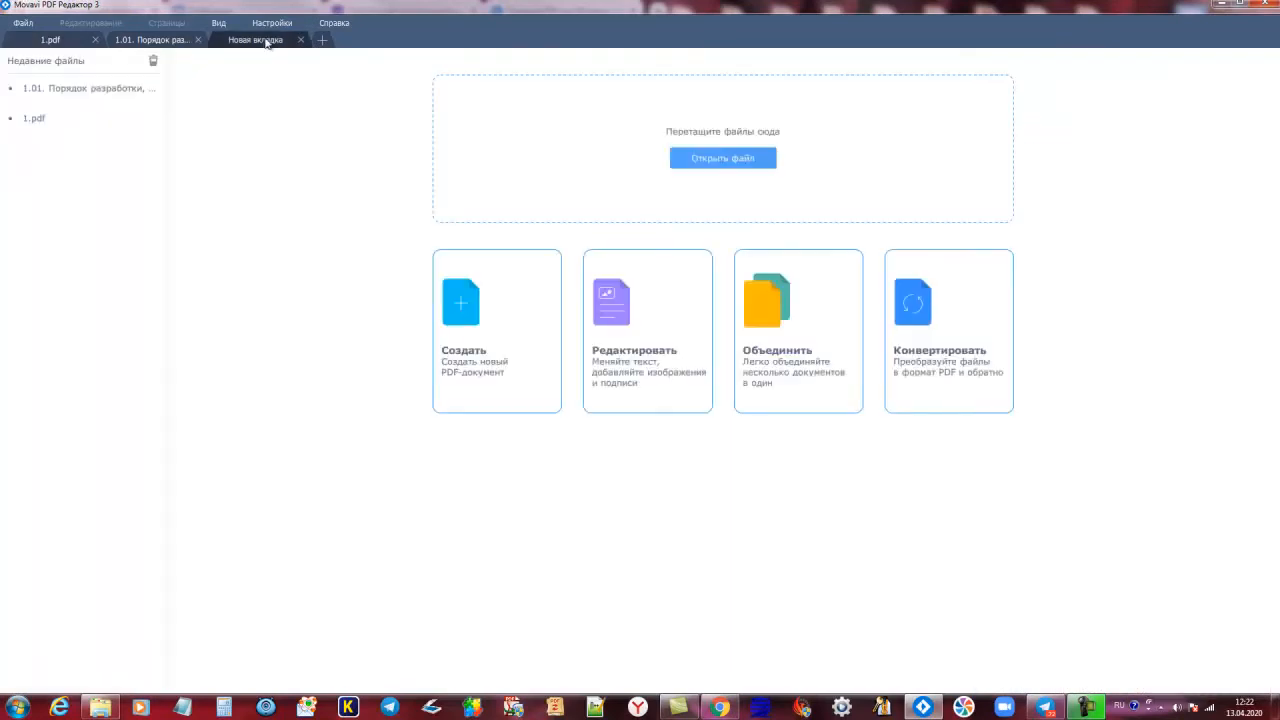
{"action": "left_click", "coordinate": [785, 342]}
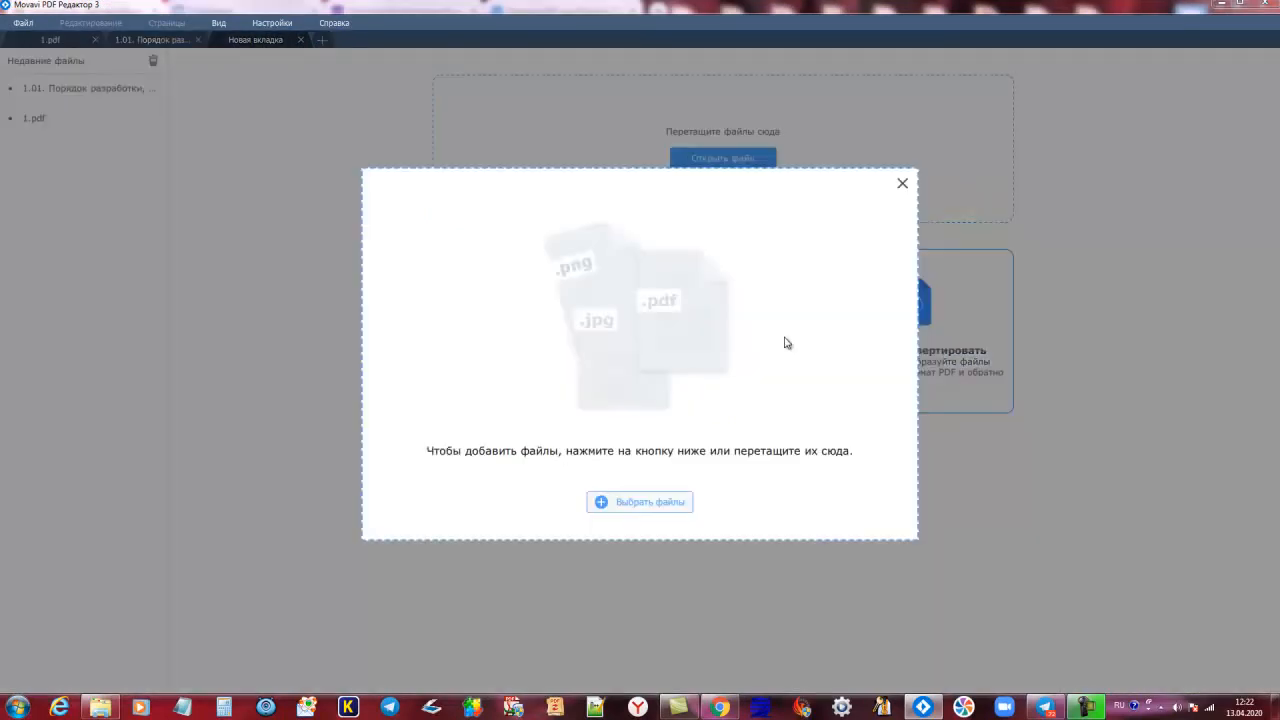
{"action": "left_click", "coordinate": [662, 501]}
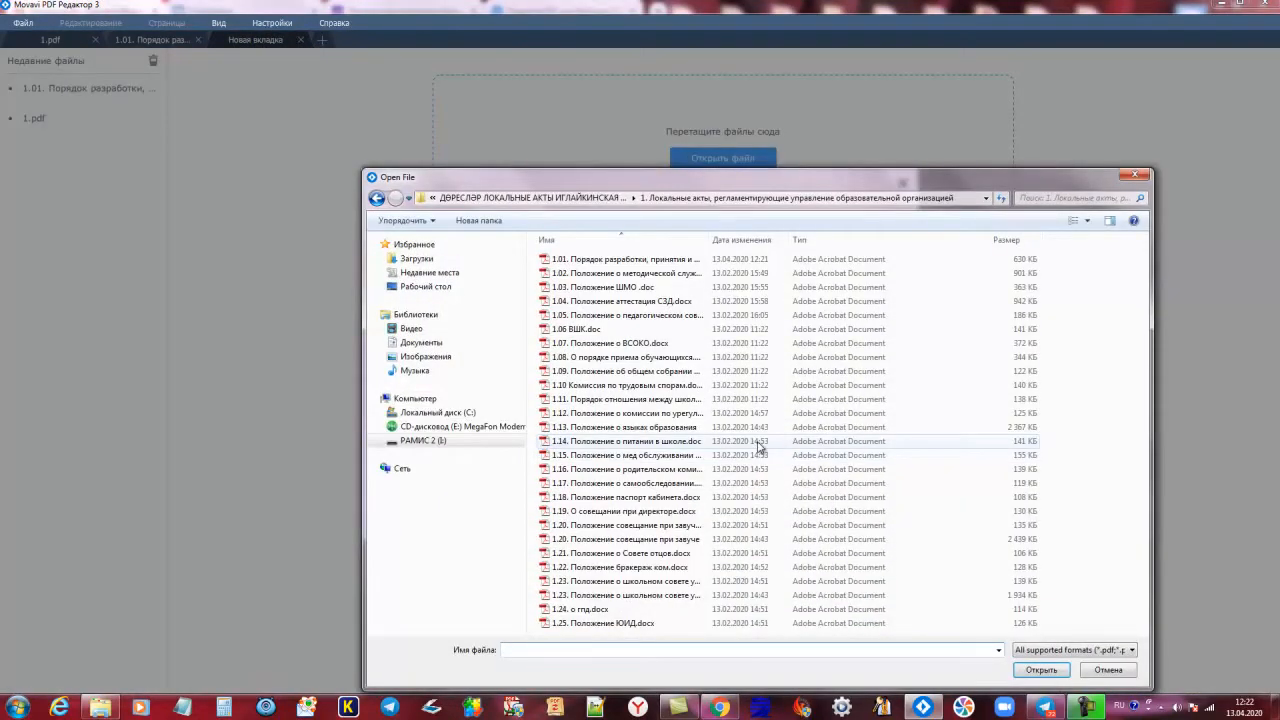
{"action": "double_click", "coordinate": [601, 260]}
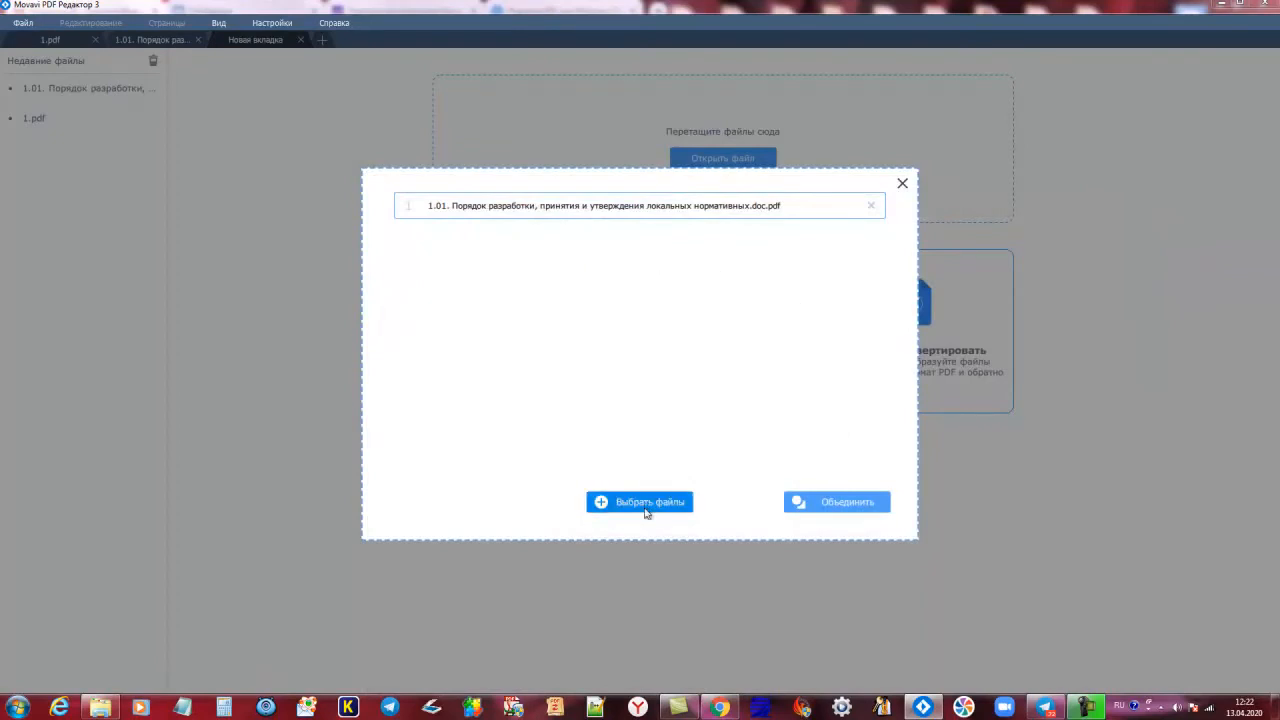
{"action": "left_click", "coordinate": [646, 509]}
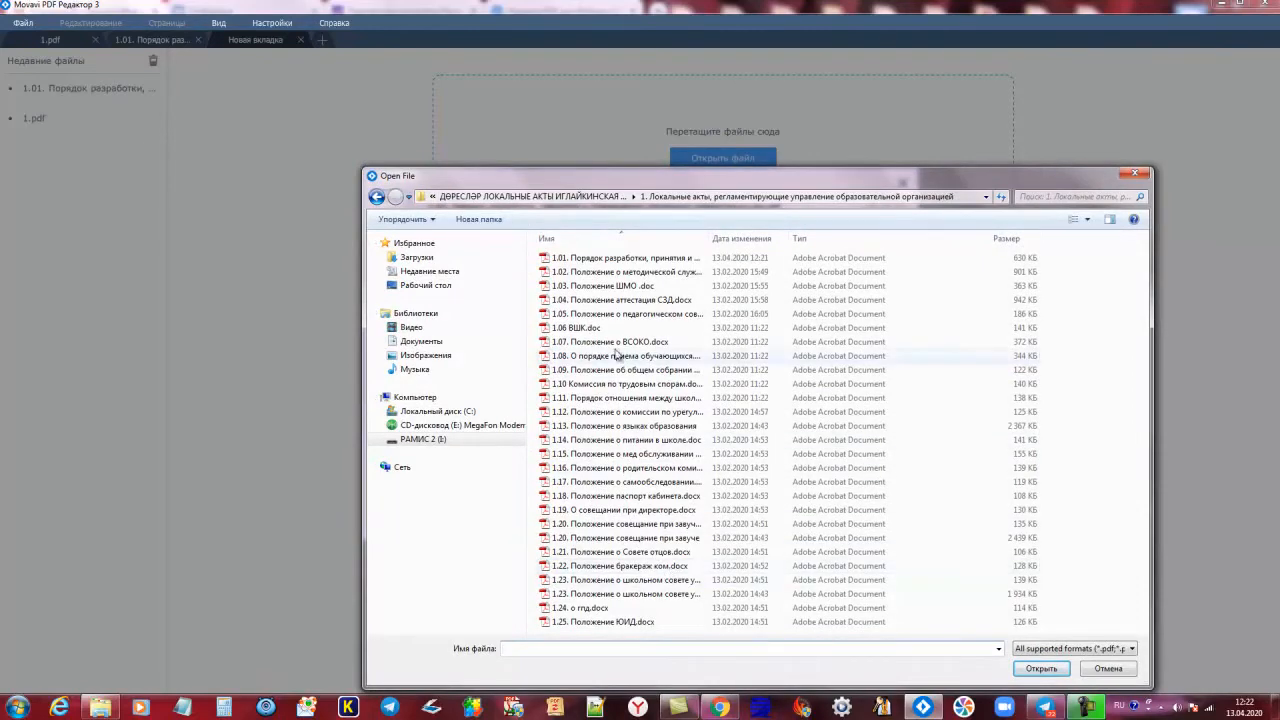
{"action": "left_click", "coordinate": [1134, 174]}
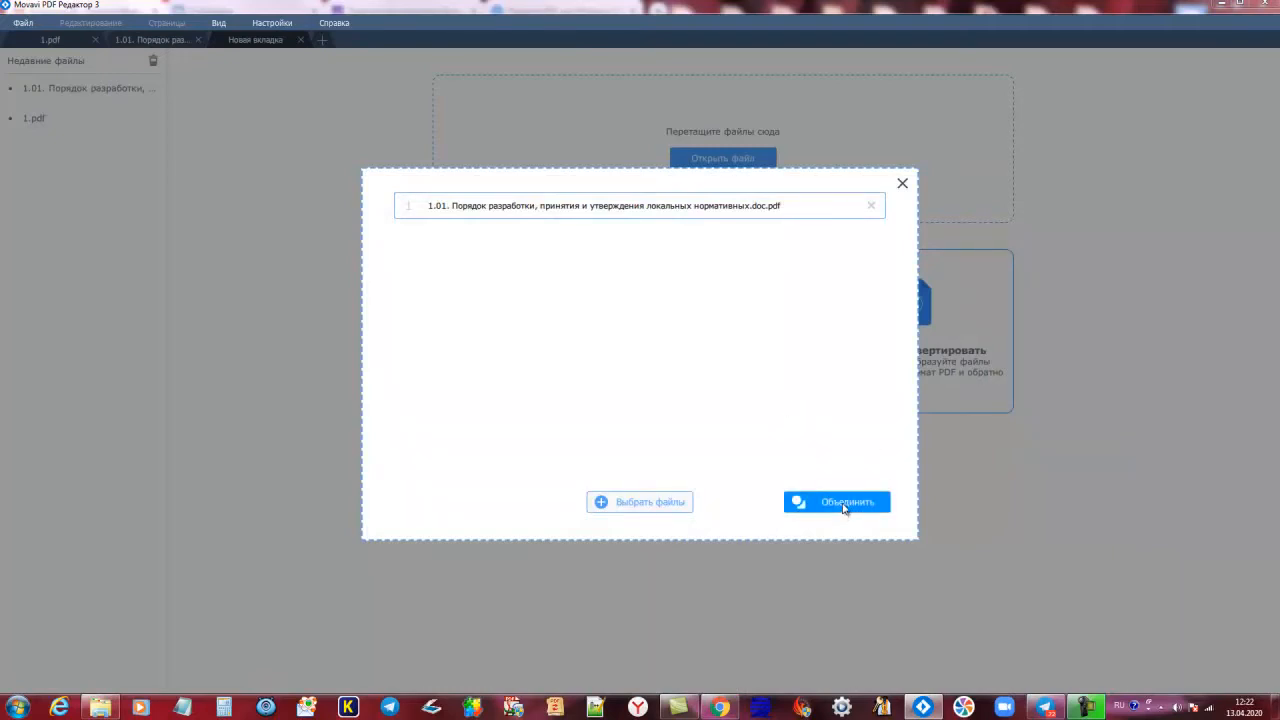
{"action": "left_click", "coordinate": [902, 184]}
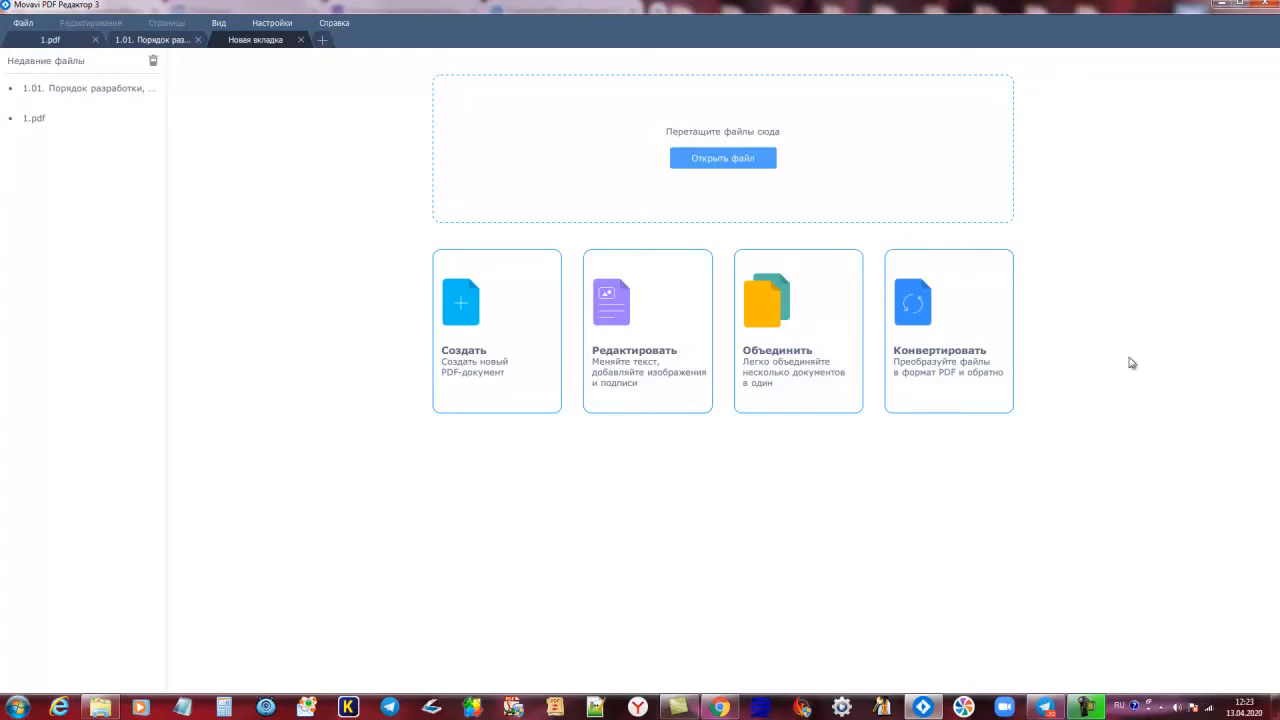
Step: Start a file conversion from Excel to PDF and close the converter without choosing files
{"action": "left_click", "coordinate": [941, 352]}
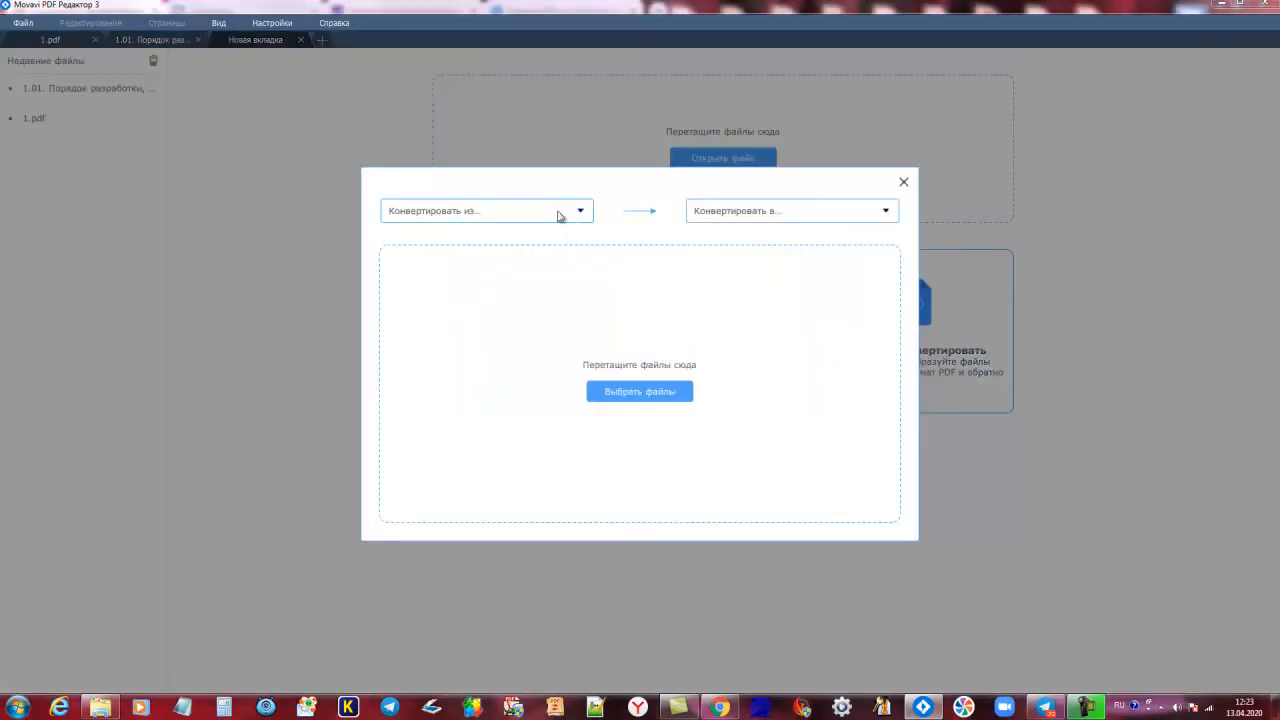
{"action": "left_click", "coordinate": [558, 216]}
{"action": "left_click", "coordinate": [409, 291]}
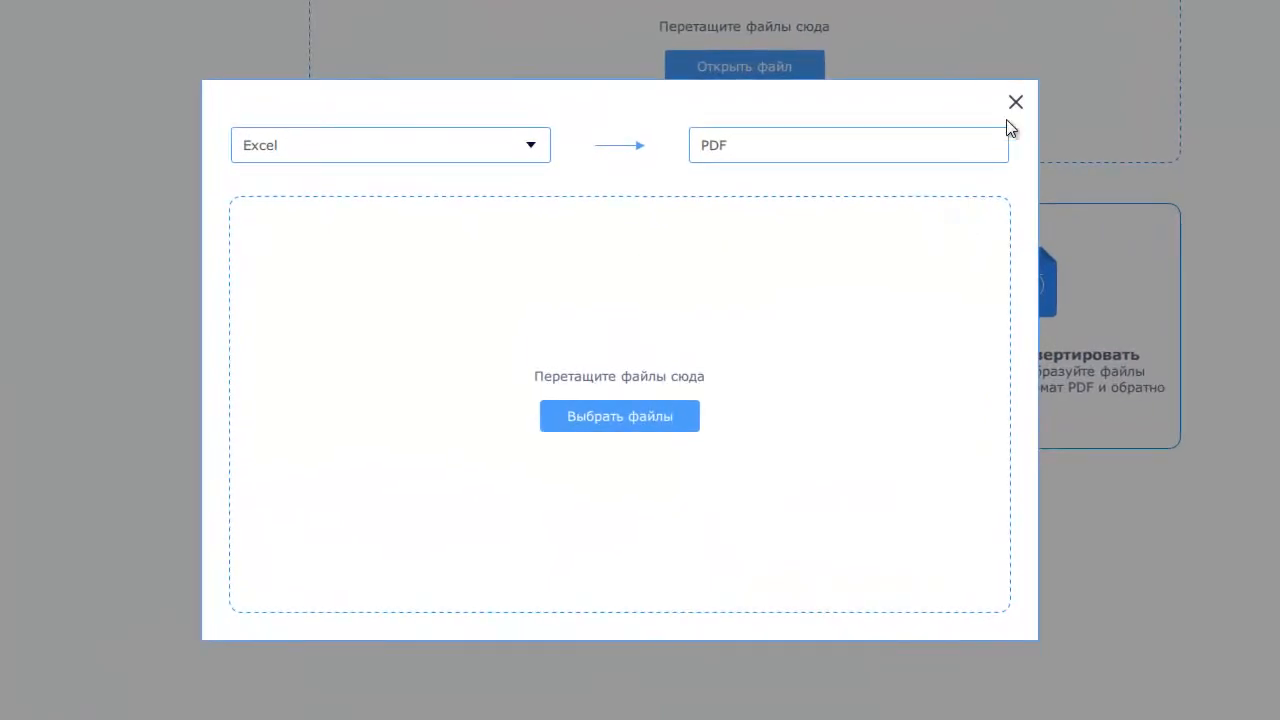
{"action": "left_click", "coordinate": [1016, 104]}
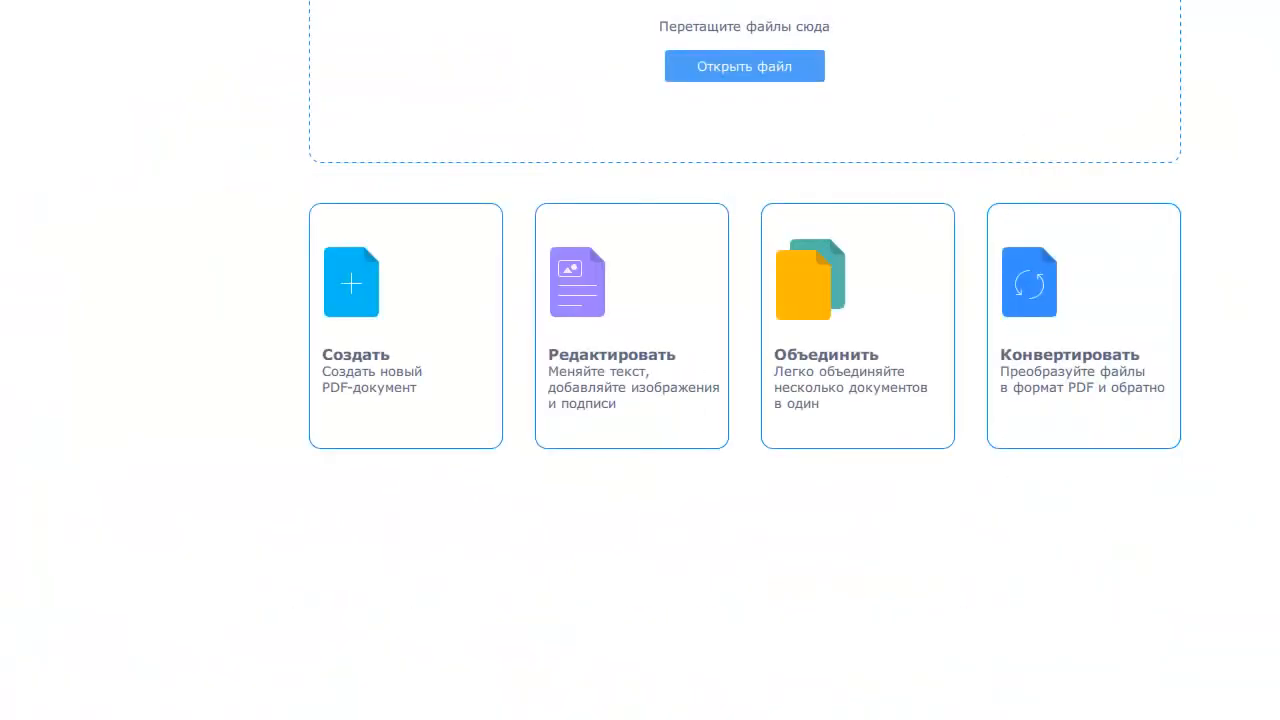
Step: Examine the source and target formats available in the file converter, and close it
{"action": "left_click", "coordinate": [1088, 336]}
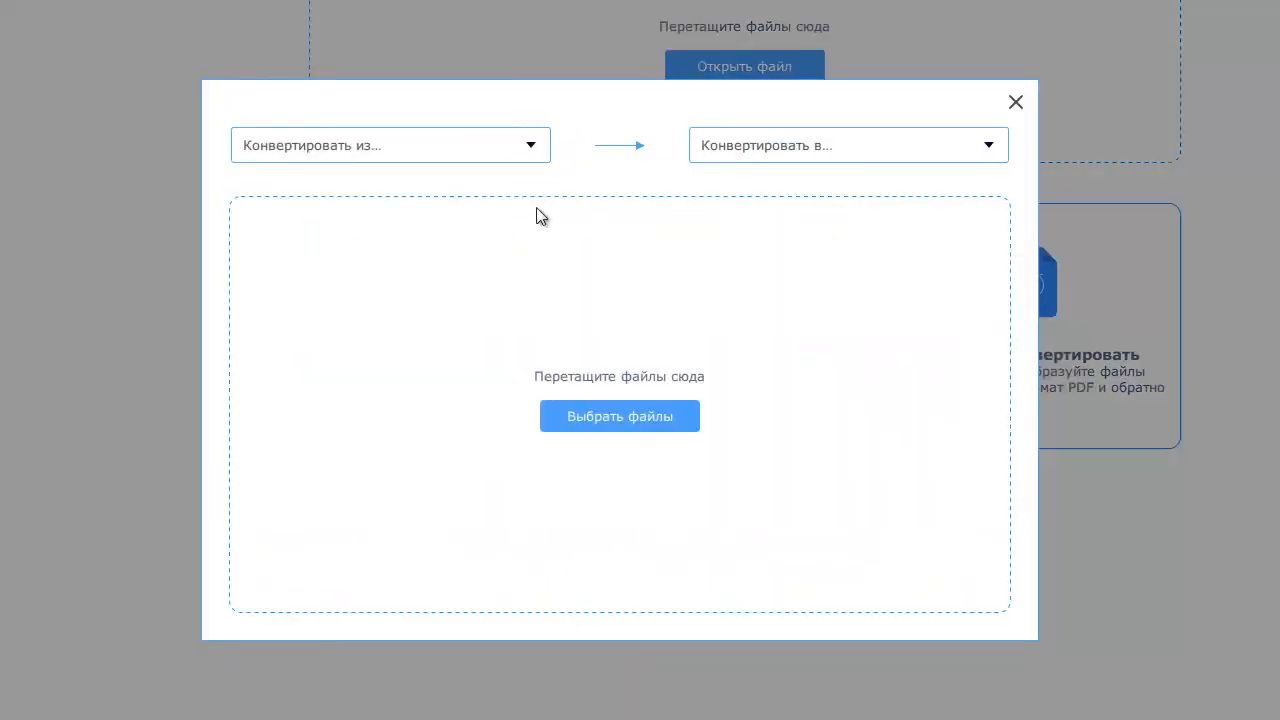
{"action": "left_click", "coordinate": [497, 145]}
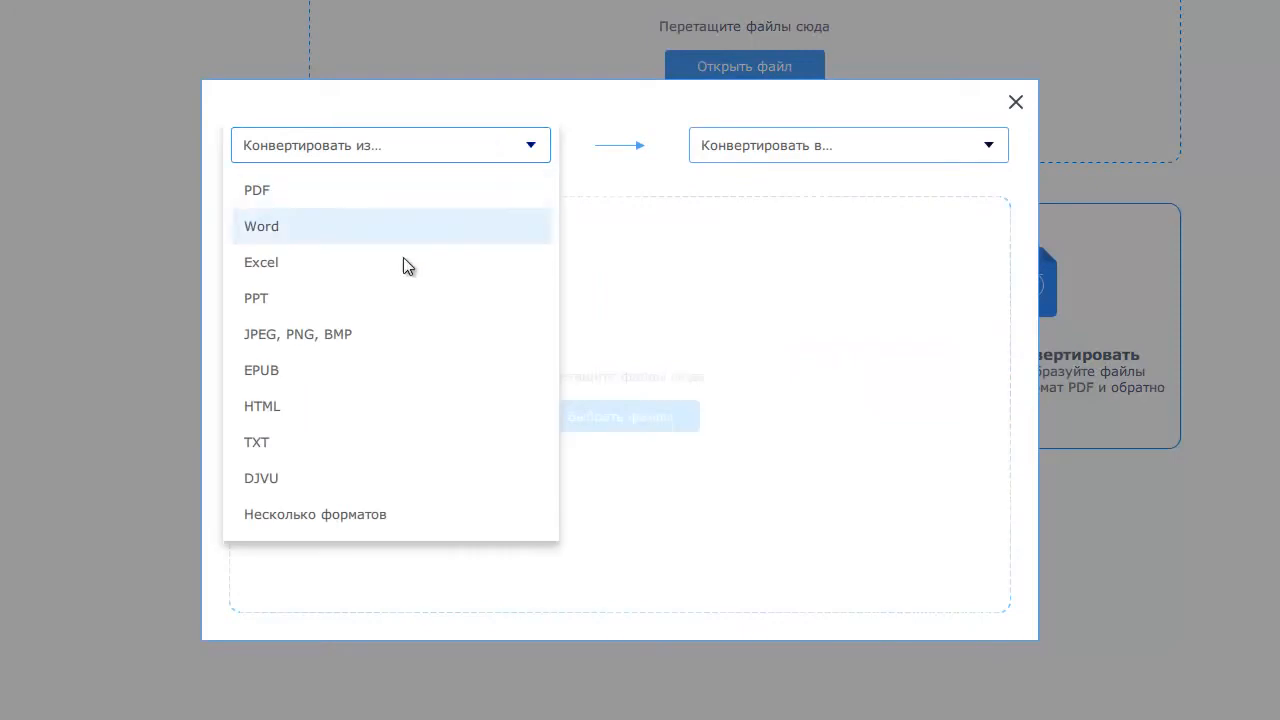
{"action": "left_click", "coordinate": [859, 156]}
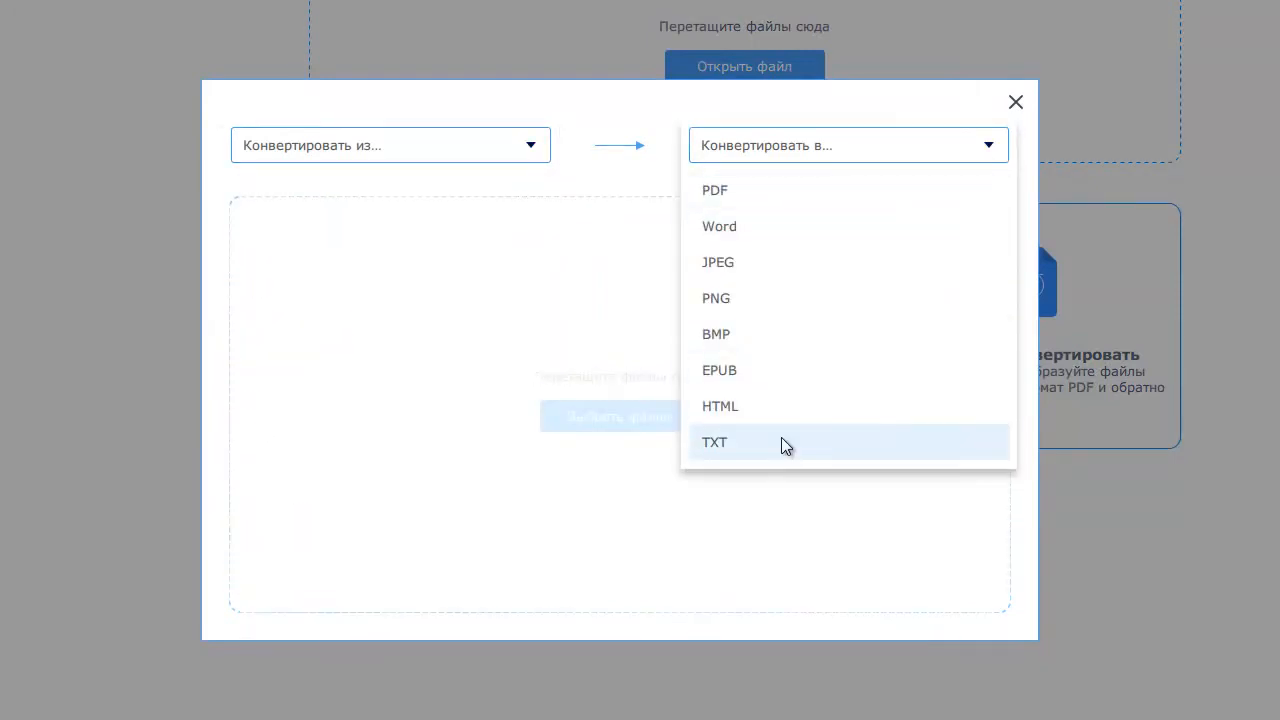
{"action": "left_click", "coordinate": [1015, 102]}
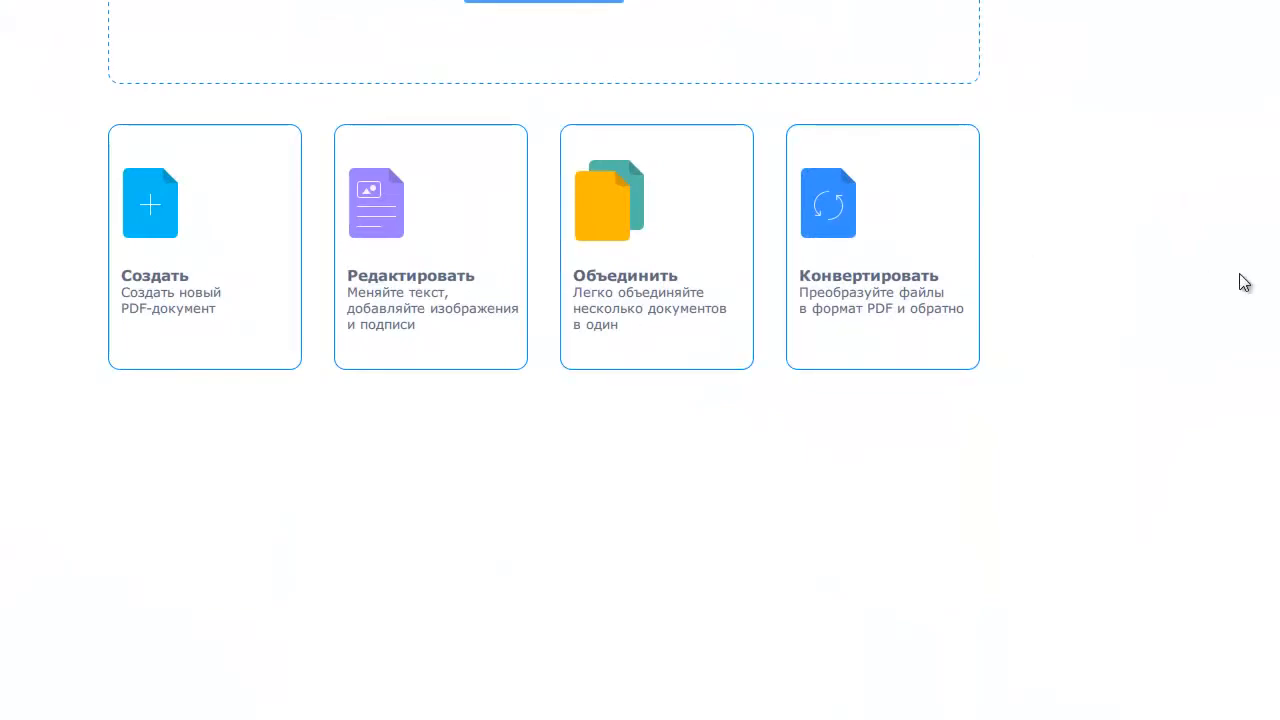
{"action": "left_click", "coordinate": [655, 275]}
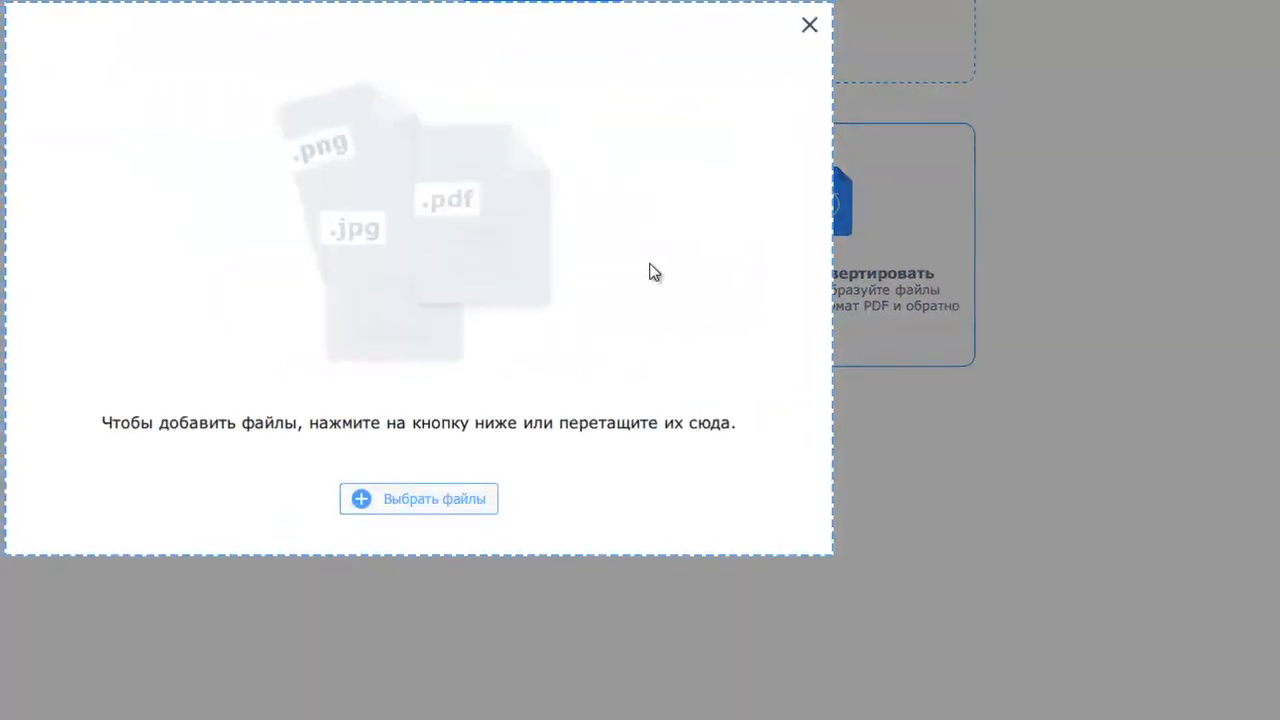
{"action": "left_click", "coordinate": [781, 22]}
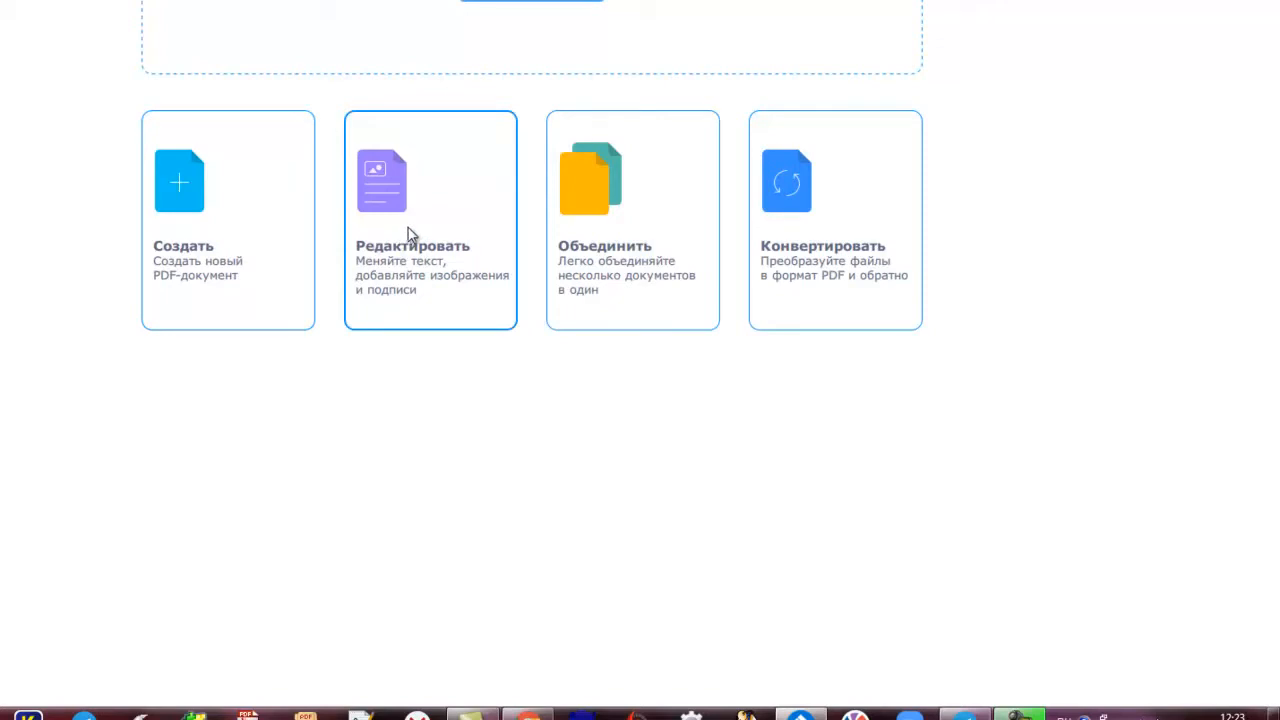
{"action": "left_click", "coordinate": [1025, 715]}
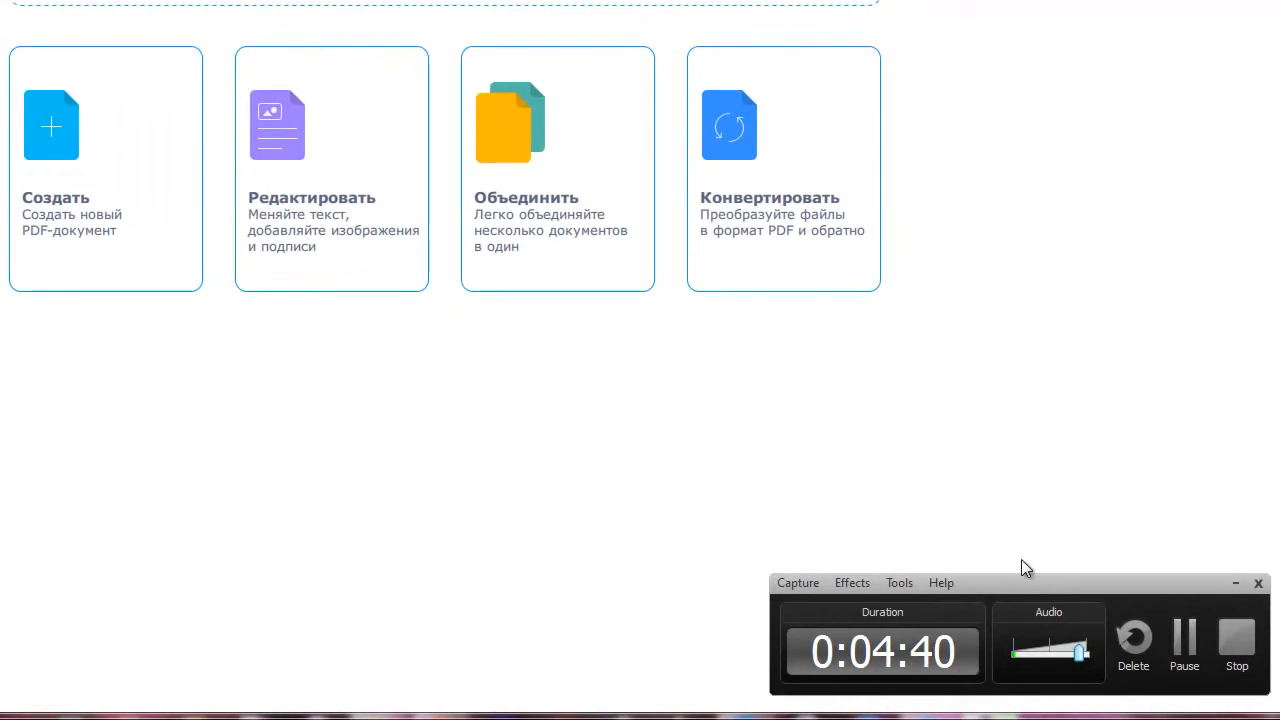
{"action": "left_click", "coordinate": [1237, 645]}
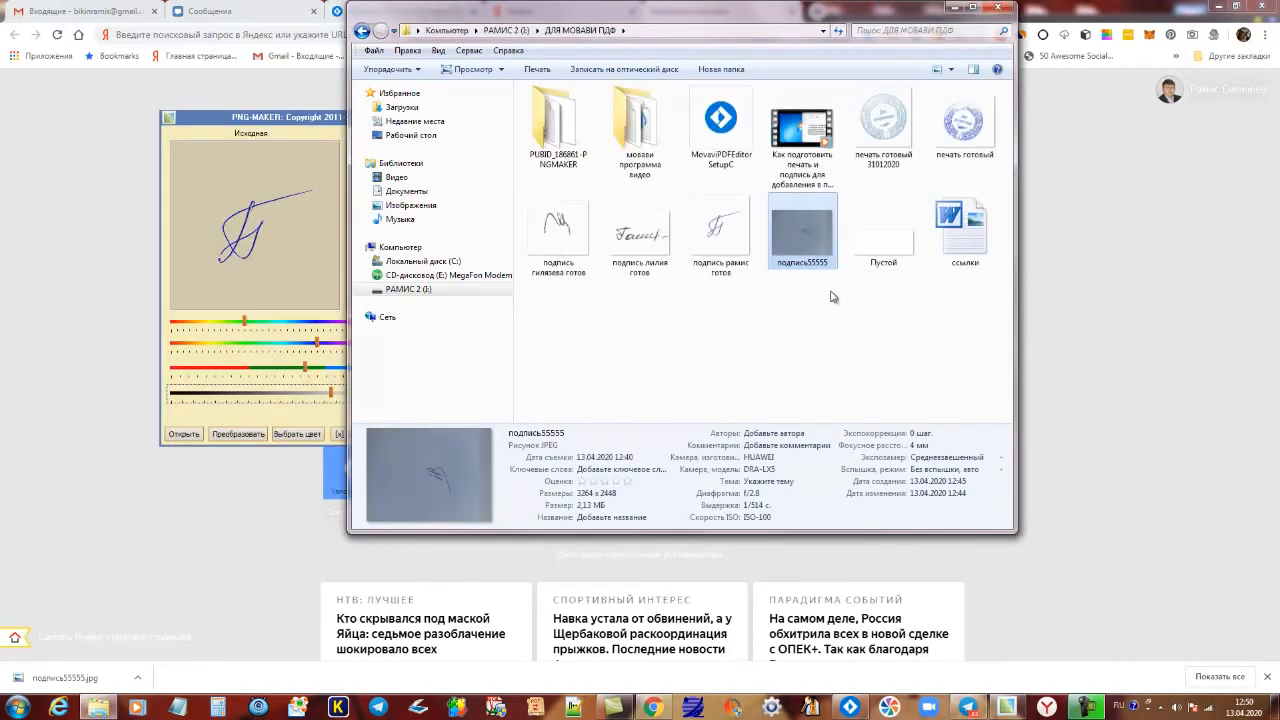
Step: Open the photo подпись55555 in Paint and select a rectangular area of about 2105 × 2289 px around the signature
{"action": "right_click", "coordinate": [801, 236]}
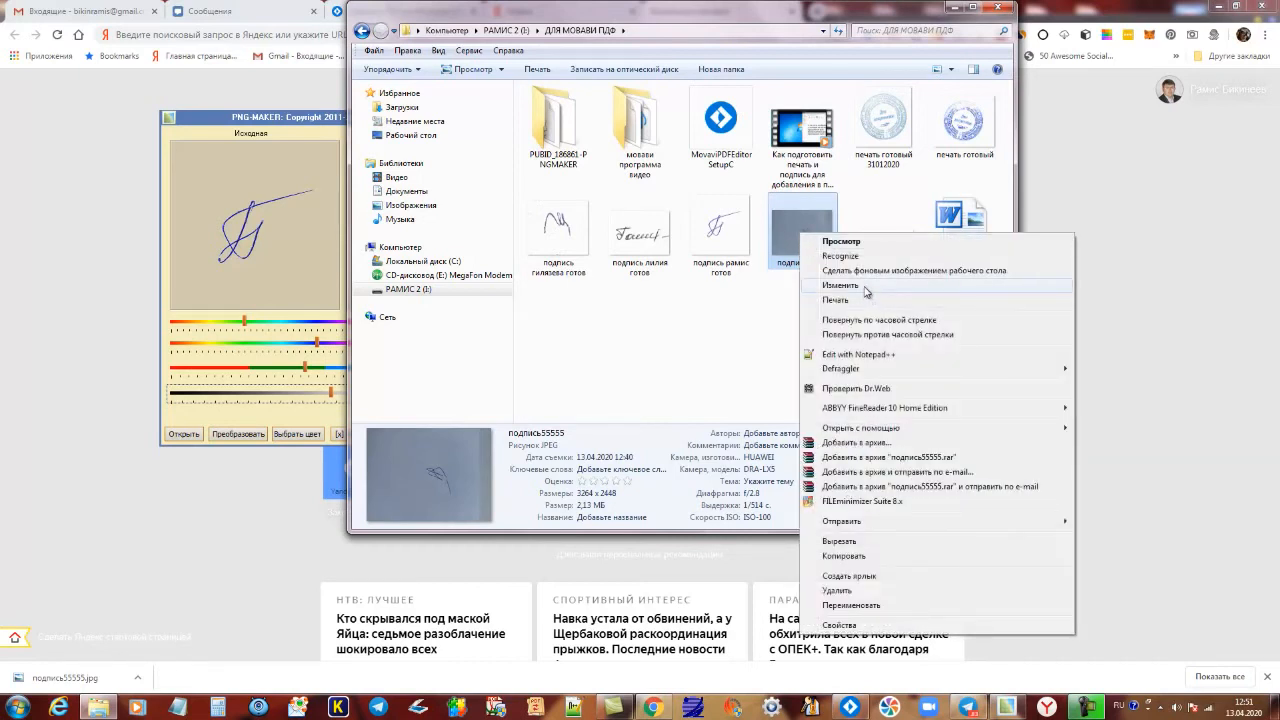
{"action": "left_click", "coordinate": [866, 287]}
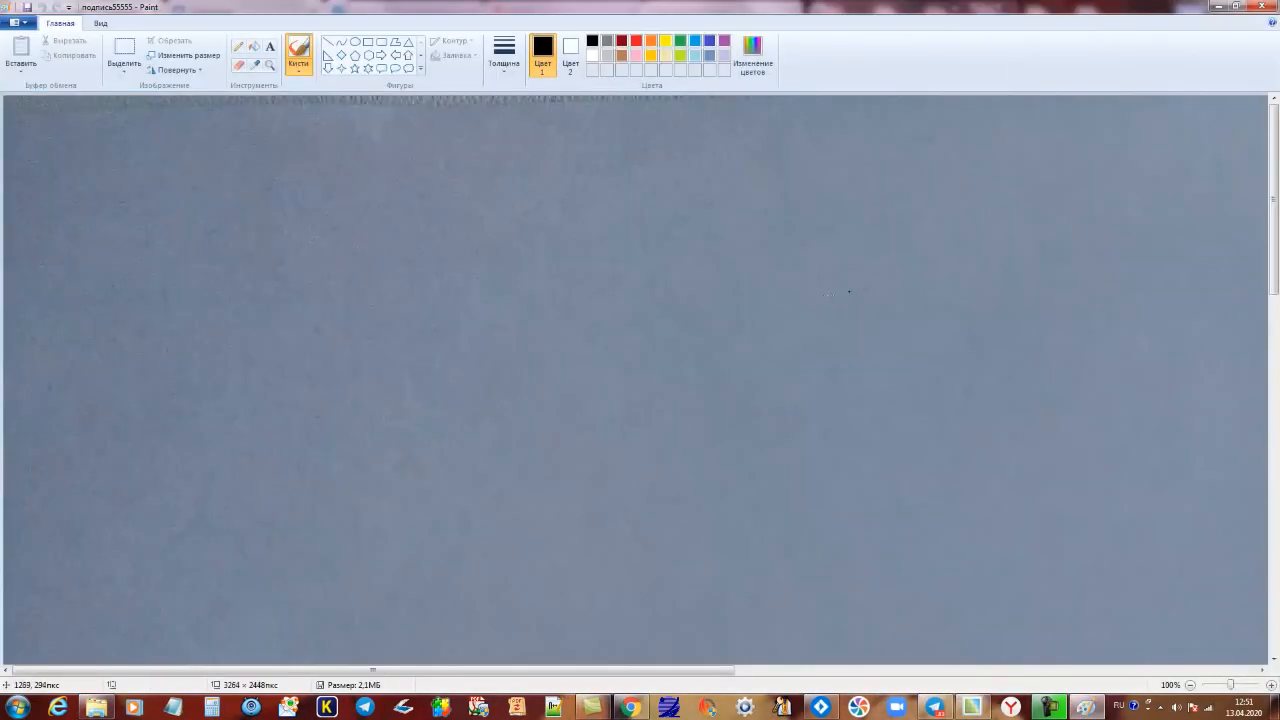
{"action": "left_click", "coordinate": [1190, 685]}
{"action": "left_click", "coordinate": [1190, 685]}
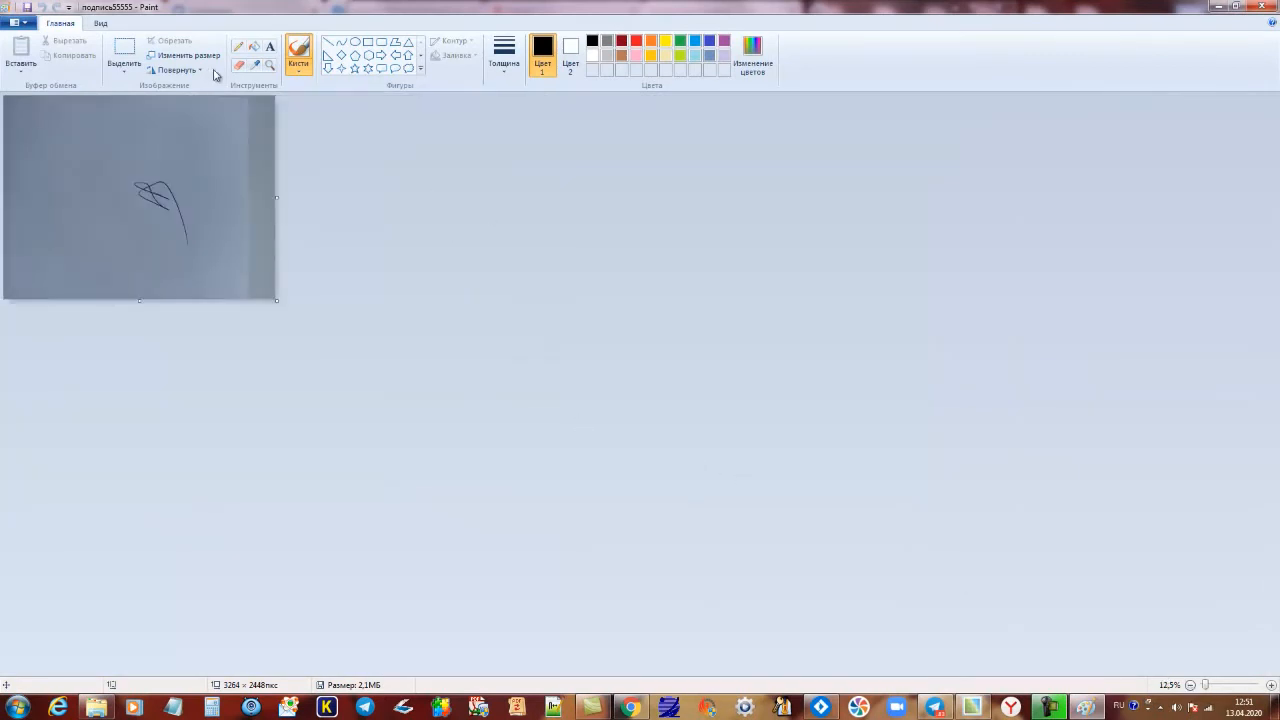
{"action": "left_click", "coordinate": [124, 66]}
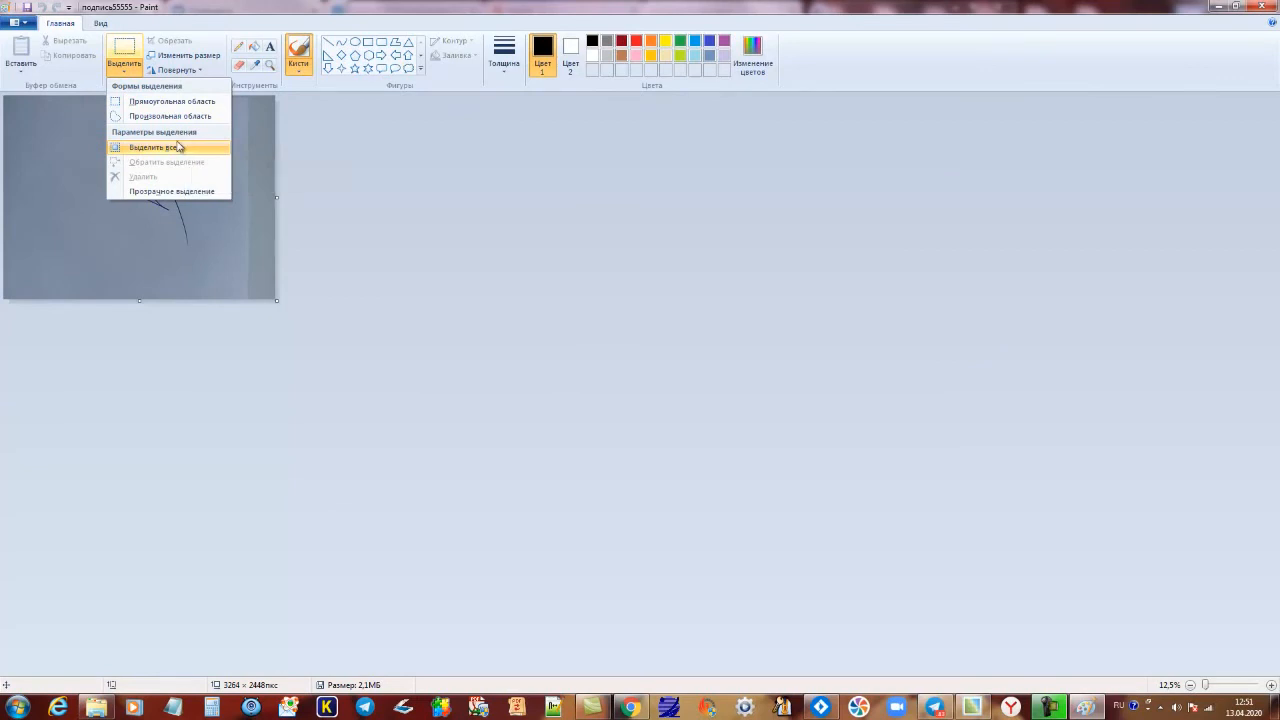
{"action": "left_click", "coordinate": [165, 101]}
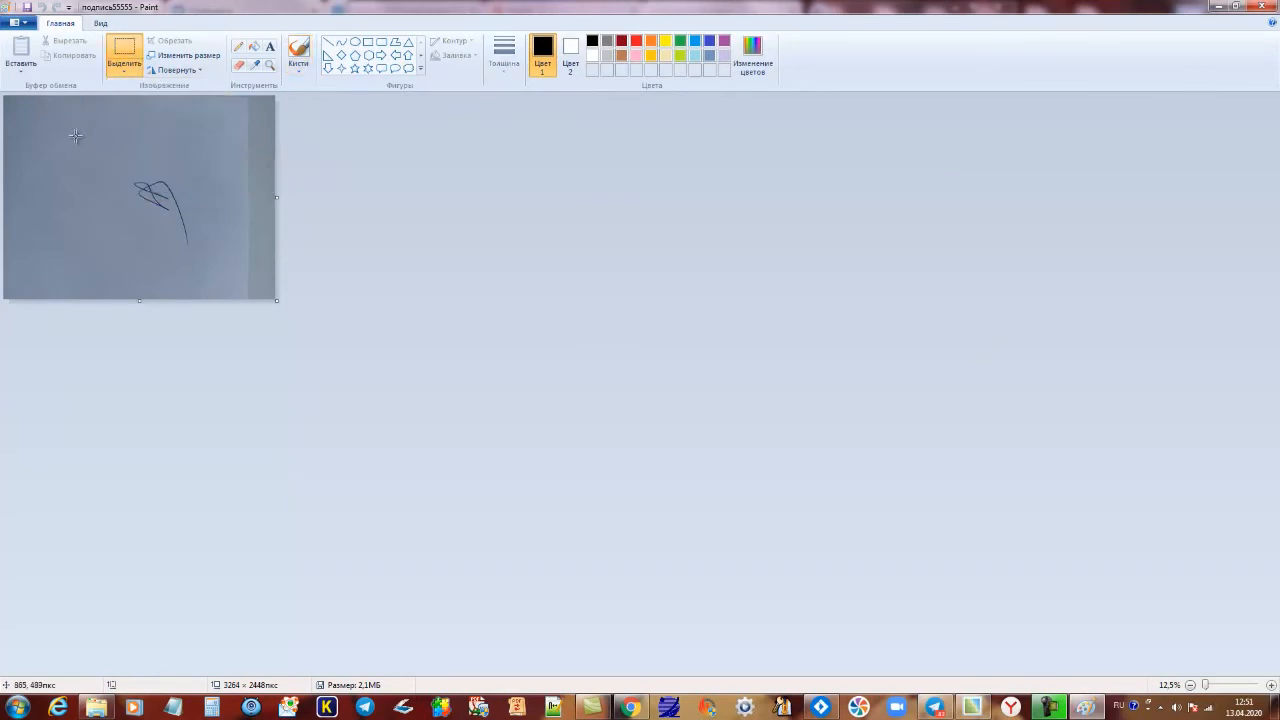
{"action": "left_click_drag", "start_coordinate": [70, 105], "coordinate": [247, 299]}
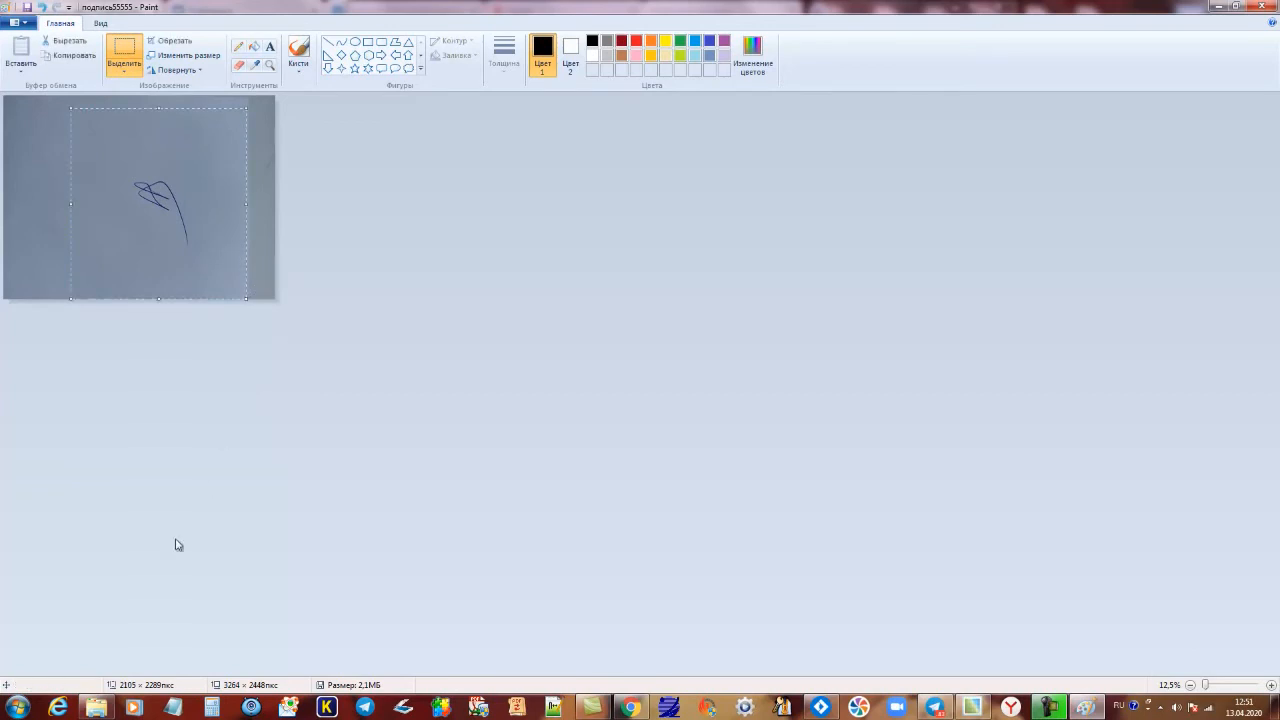
Step: Examine the image dimensions in the detailed file properties of подпись55555, and close the properties
{"action": "left_click", "coordinate": [96, 707]}
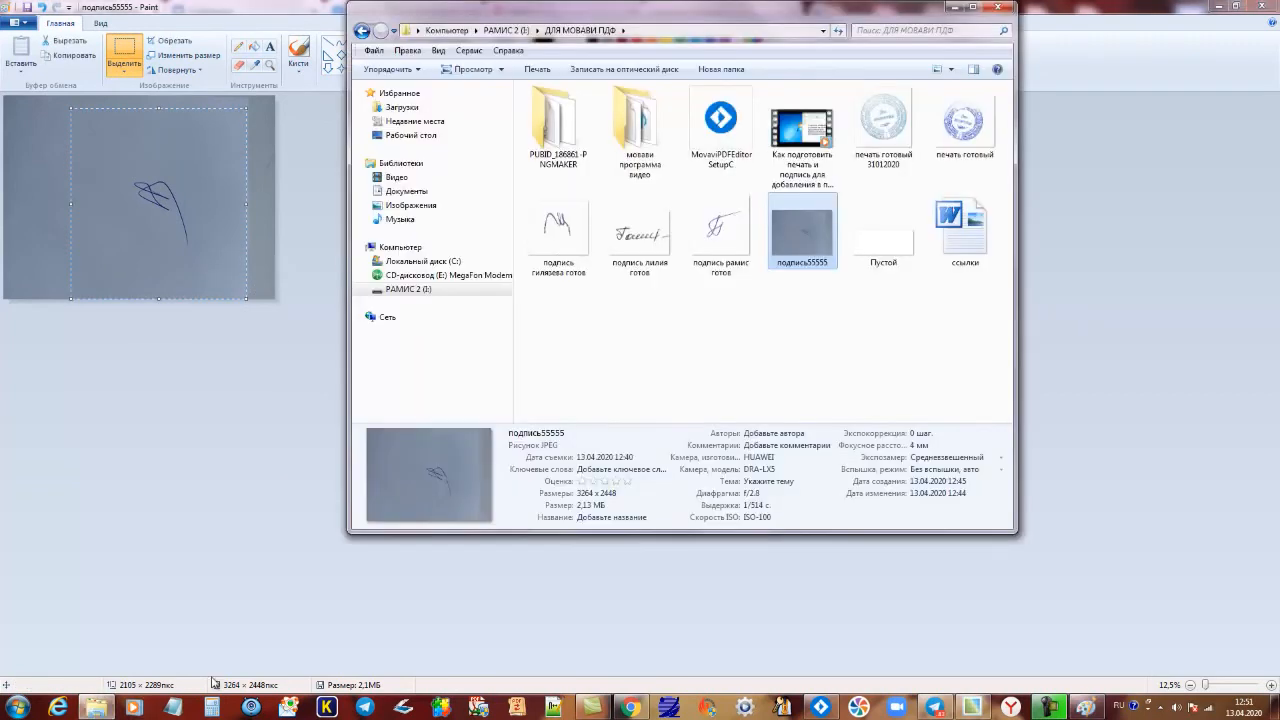
{"action": "right_click", "coordinate": [786, 262]}
{"action": "left_click", "coordinate": [855, 651]}
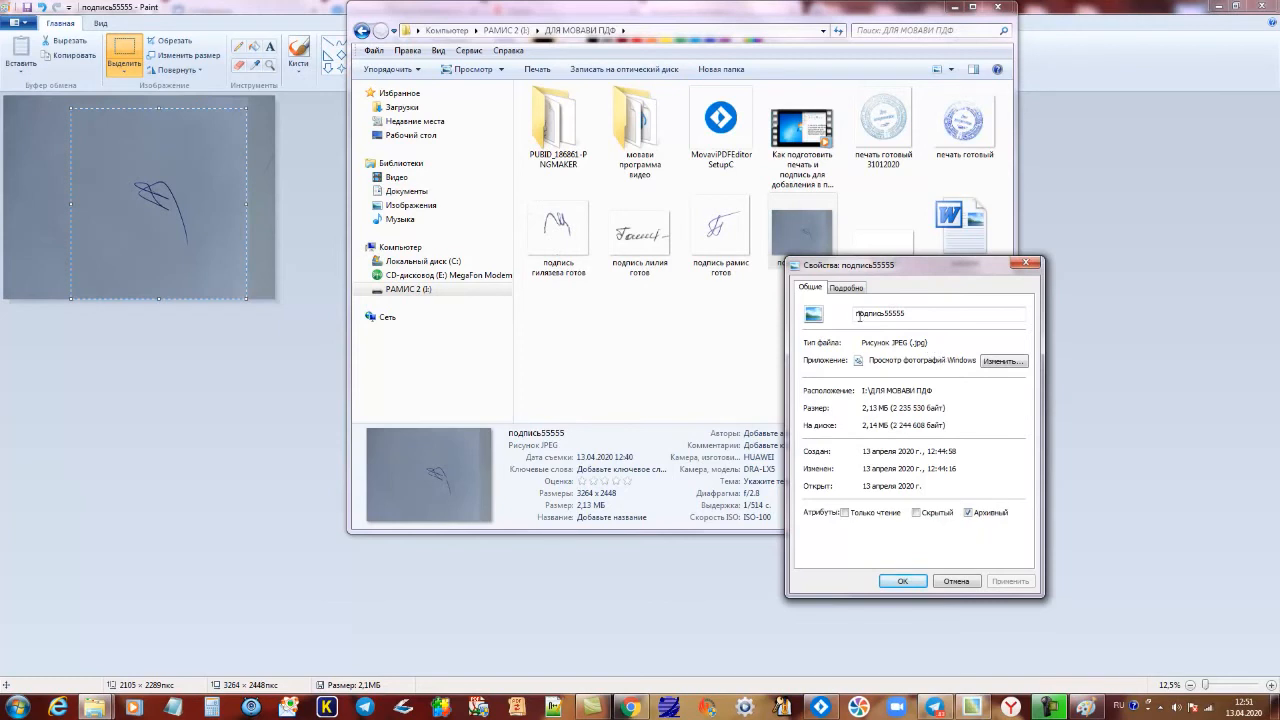
{"action": "left_click", "coordinate": [846, 287]}
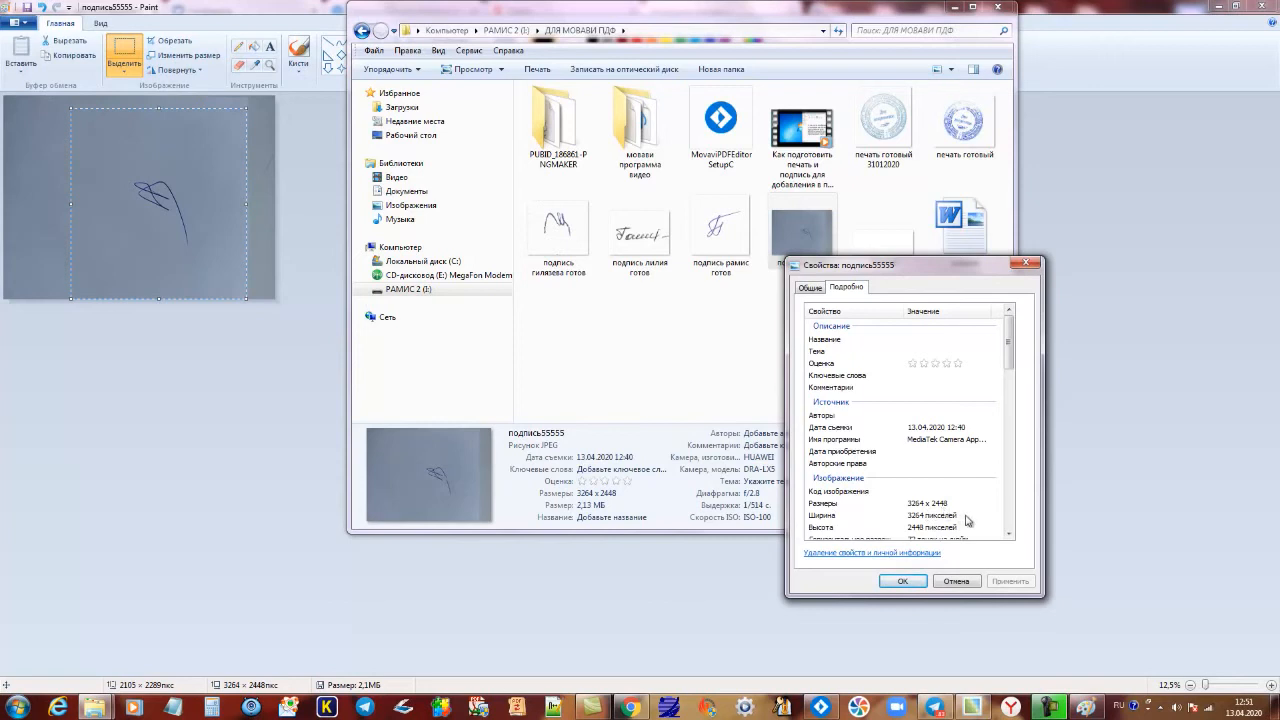
{"action": "left_click", "coordinate": [955, 581]}
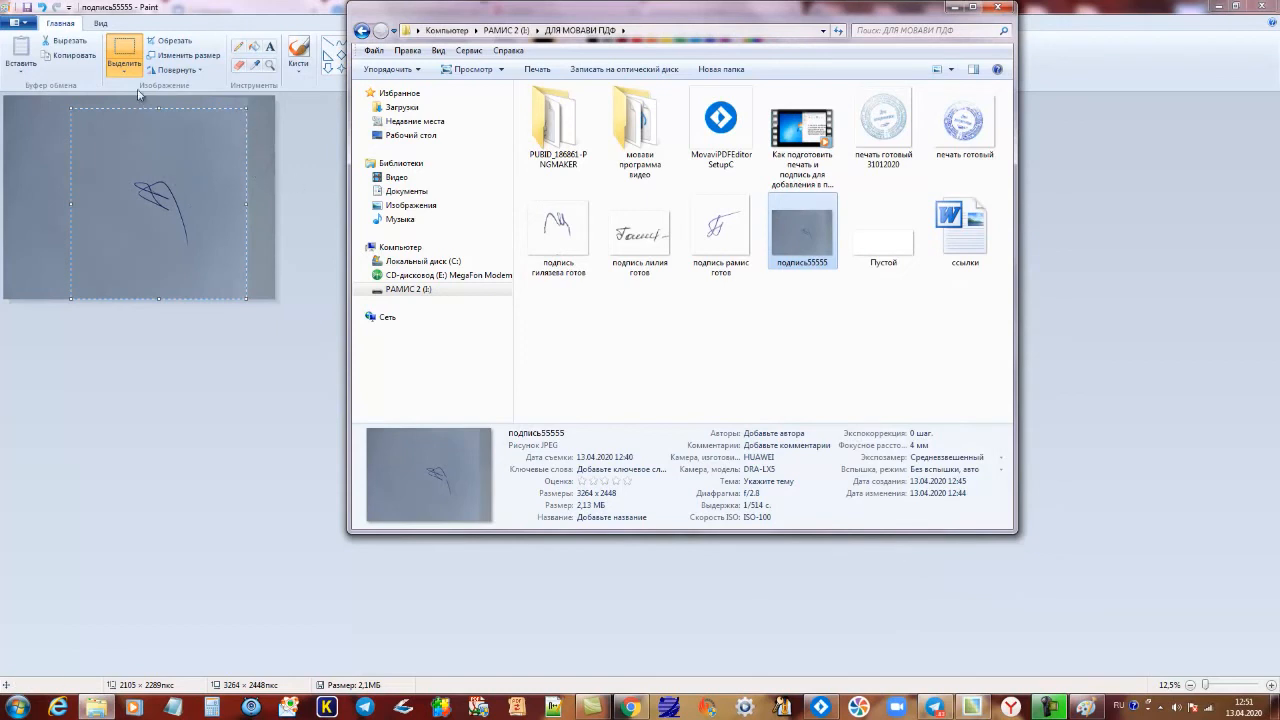
Step: Crop the photo in Paint to the selected area around the signature and save it under the same name
{"action": "left_click", "coordinate": [172, 48]}
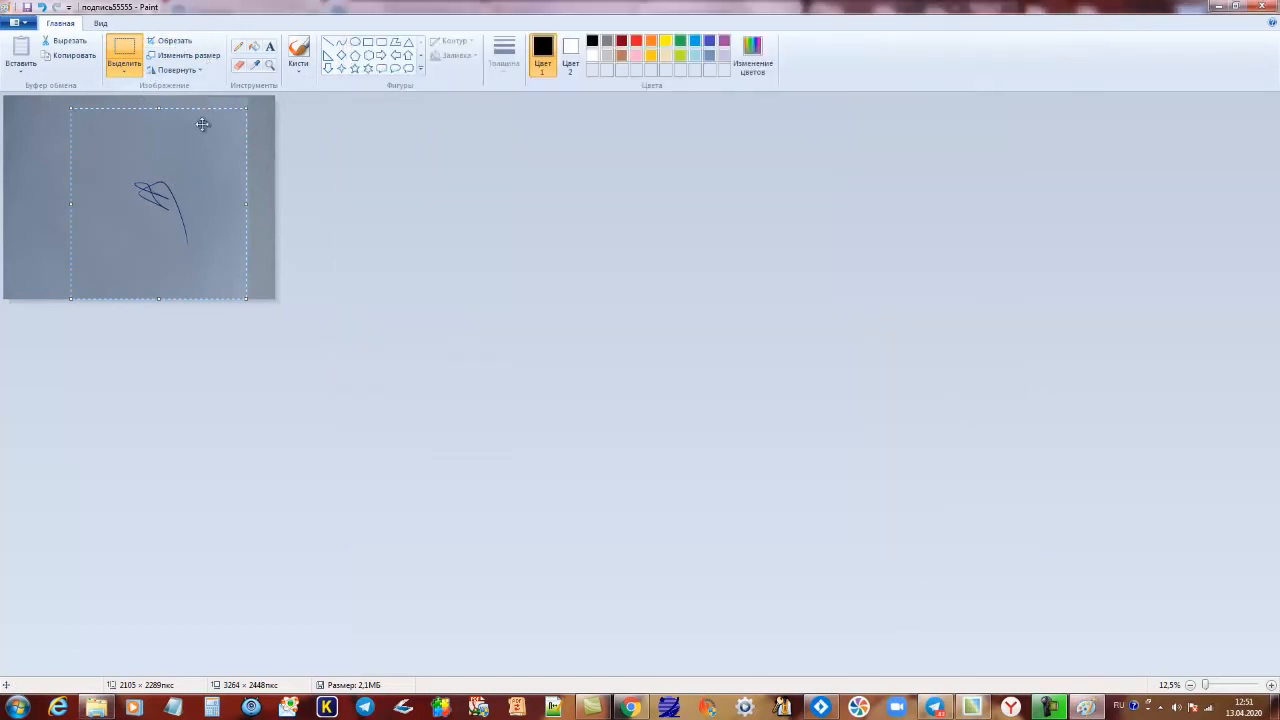
{"action": "left_click", "coordinate": [166, 46]}
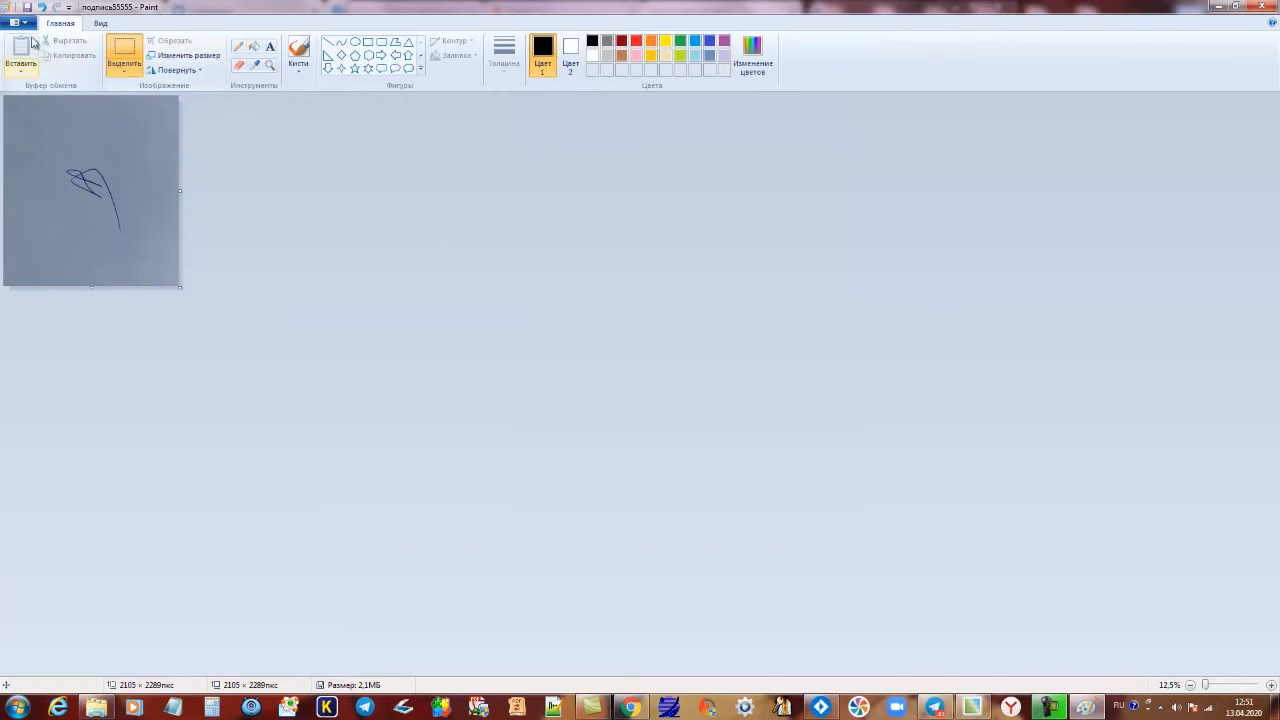
{"action": "left_click", "coordinate": [27, 8]}
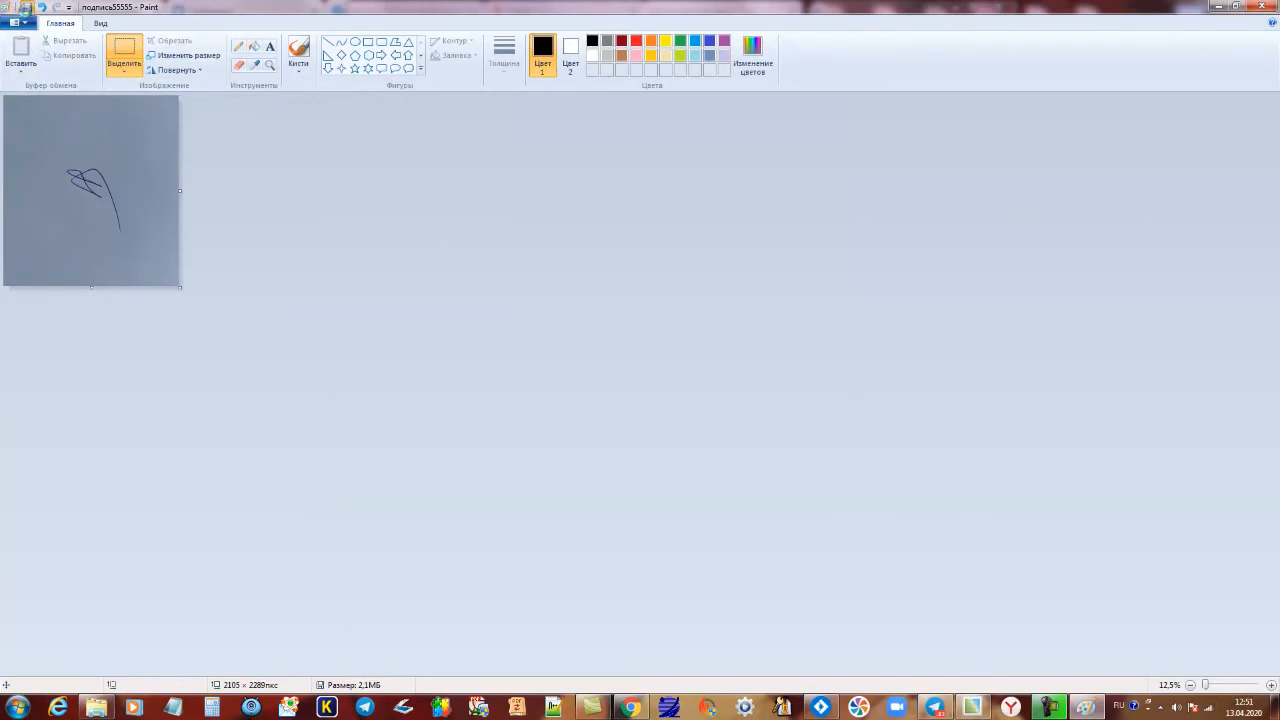
Step: Resize the cropped signature image to a height of 250 px, keeping its proportions
{"action": "left_click", "coordinate": [191, 61]}
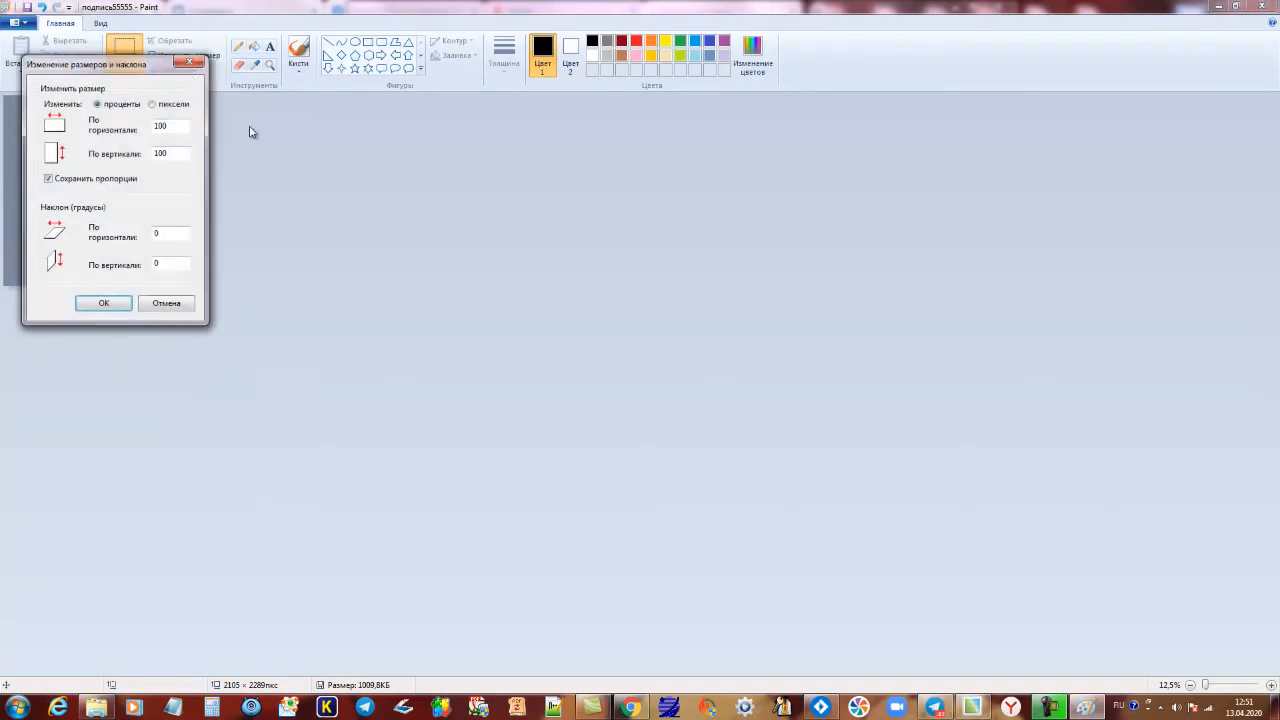
{"action": "left_click", "coordinate": [153, 105]}
{"action": "type", "text": "250"}
{"action": "left_click_drag", "start_coordinate": [172, 155], "coordinate": [157, 157]}
{"action": "type", "text": "25"}
{"action": "left_click", "coordinate": [115, 304]}
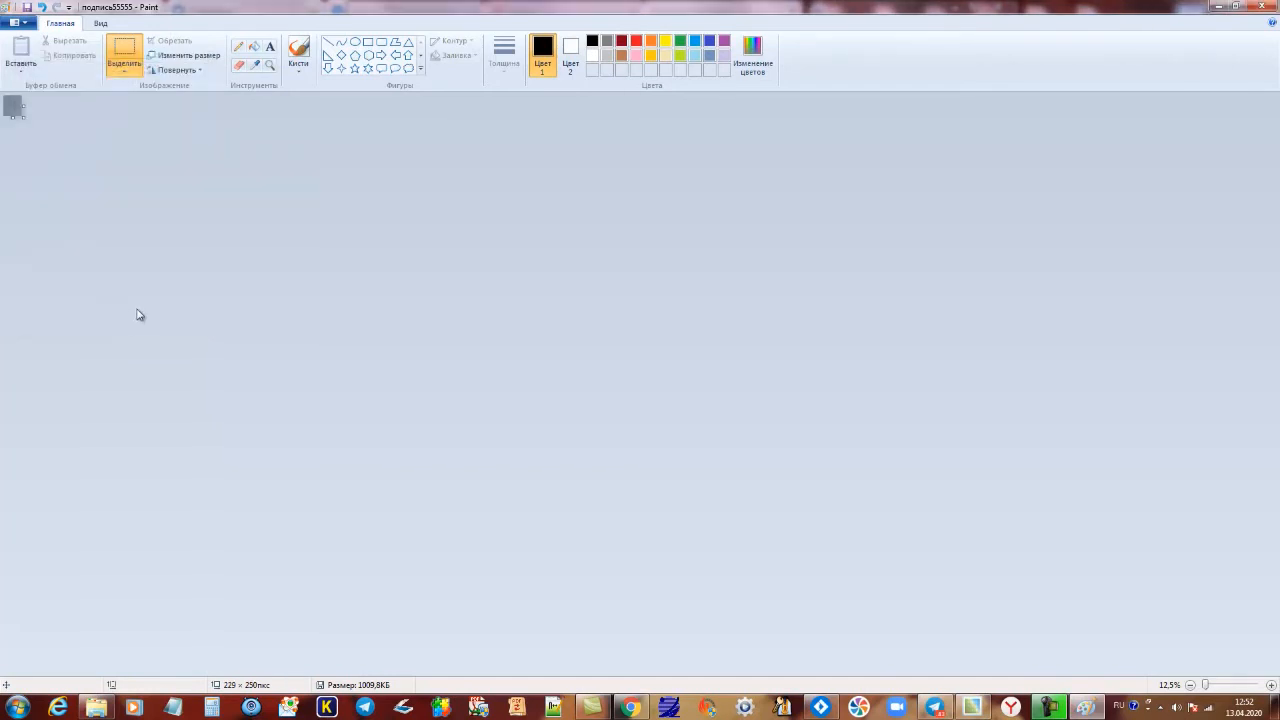
Step: Save the resized signature image under its existing name
{"action": "left_click", "coordinate": [1272, 686]}
{"action": "left_click", "coordinate": [1272, 686]}
{"action": "left_click", "coordinate": [1272, 686]}
{"action": "left_click", "coordinate": [1272, 686]}
{"action": "left_click", "coordinate": [1272, 686]}
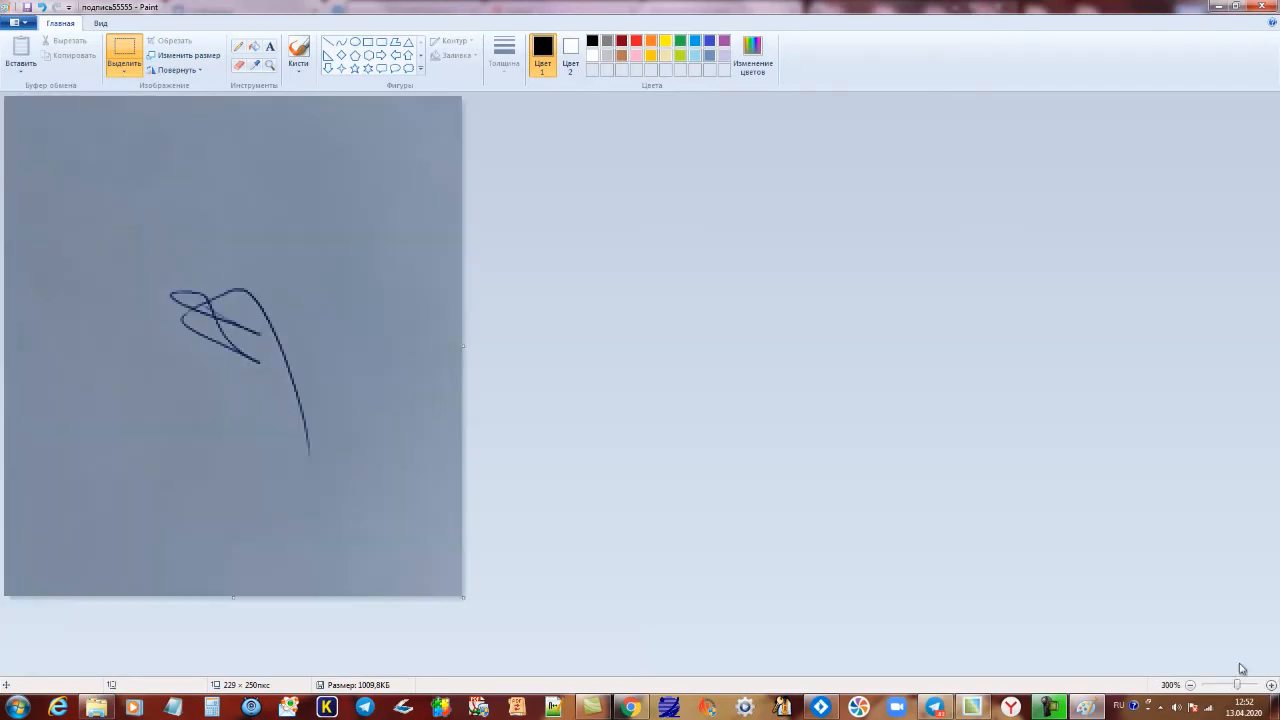
{"action": "left_click", "coordinate": [27, 8]}
{"action": "left_click", "coordinate": [1050, 708]}
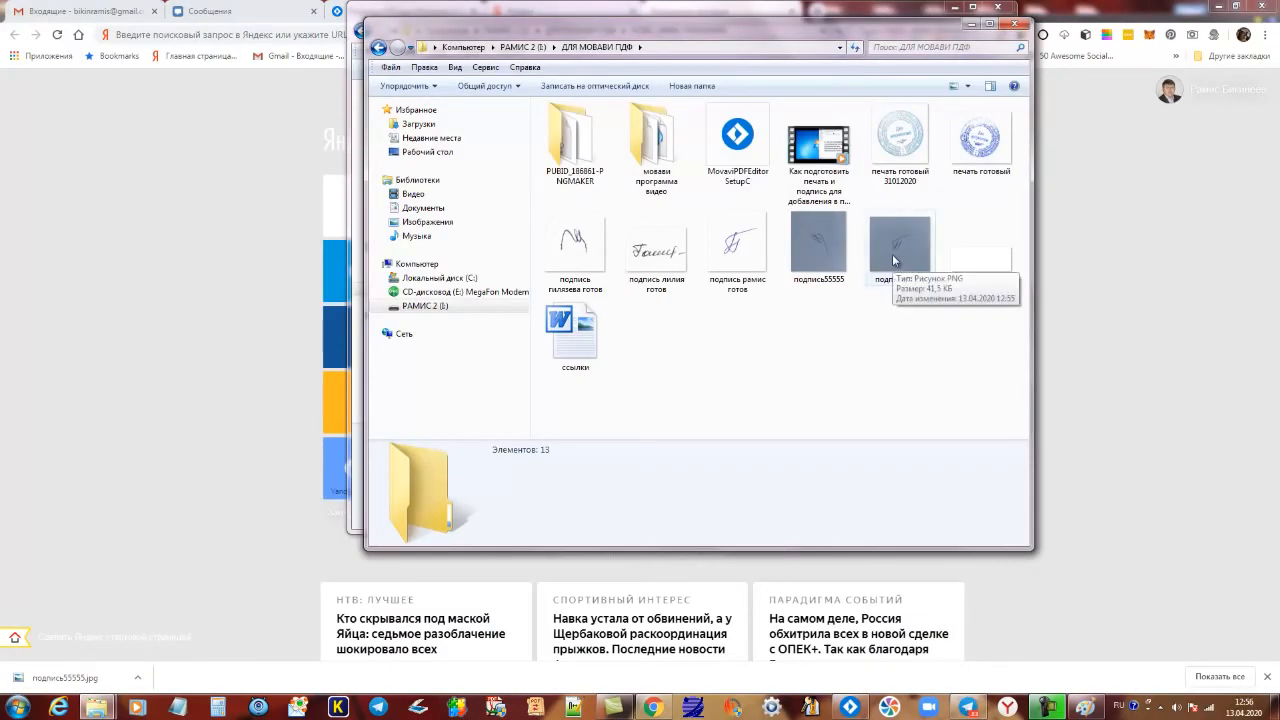
Step: Open the JPEG подпись55555 from the ДЛЯ МОВАВИ ПДФ folder in Paint and rotate it 90 degrees left
{"action": "right_click", "coordinate": [816, 258]}
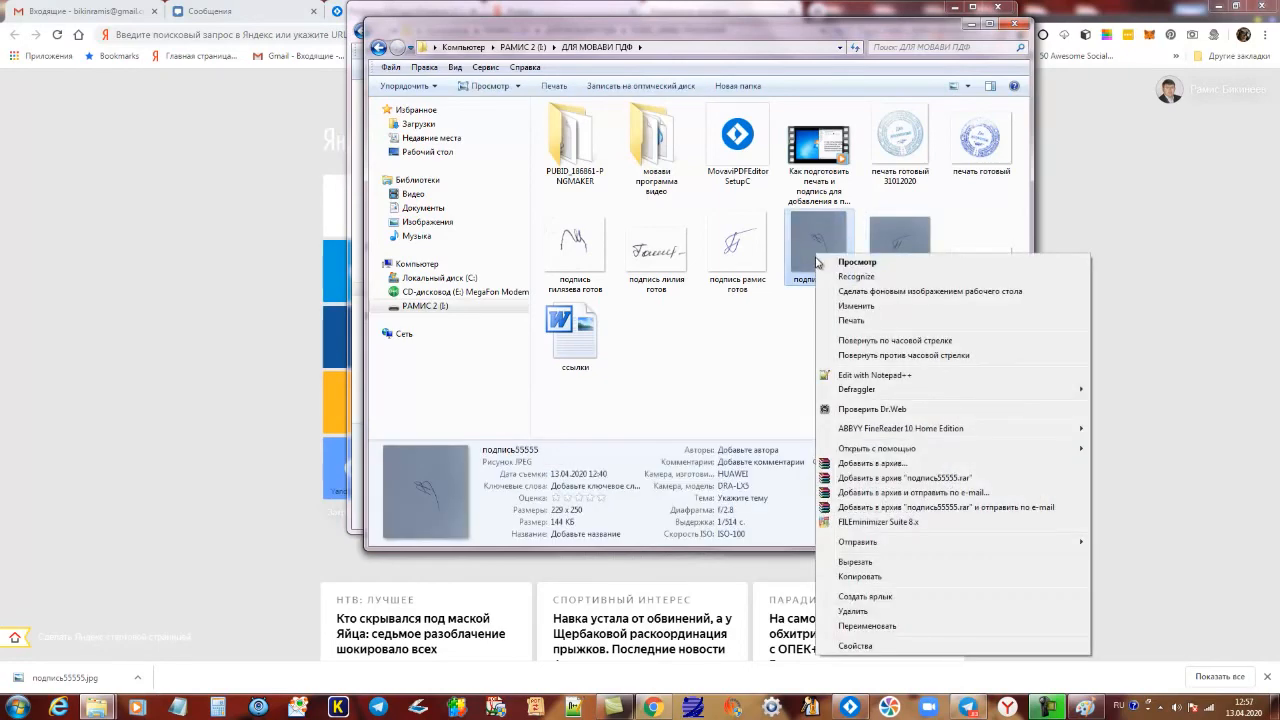
{"action": "left_click", "coordinate": [858, 306]}
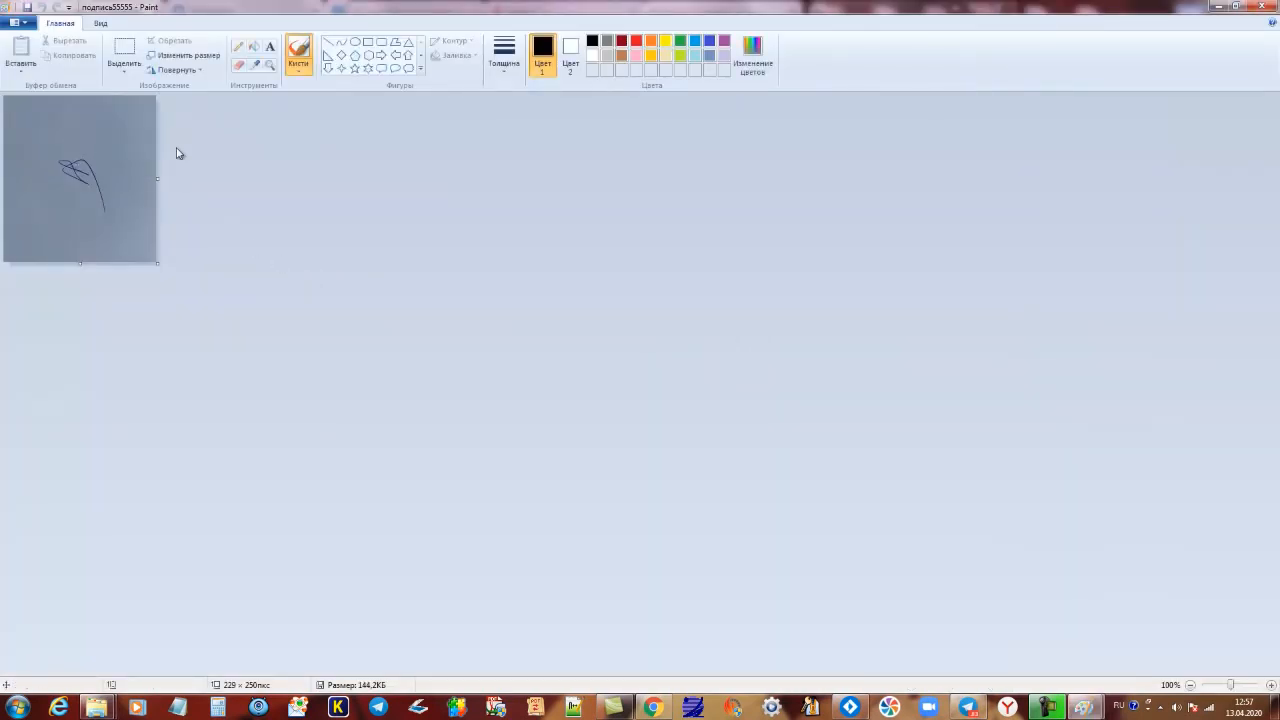
{"action": "left_click", "coordinate": [190, 71]}
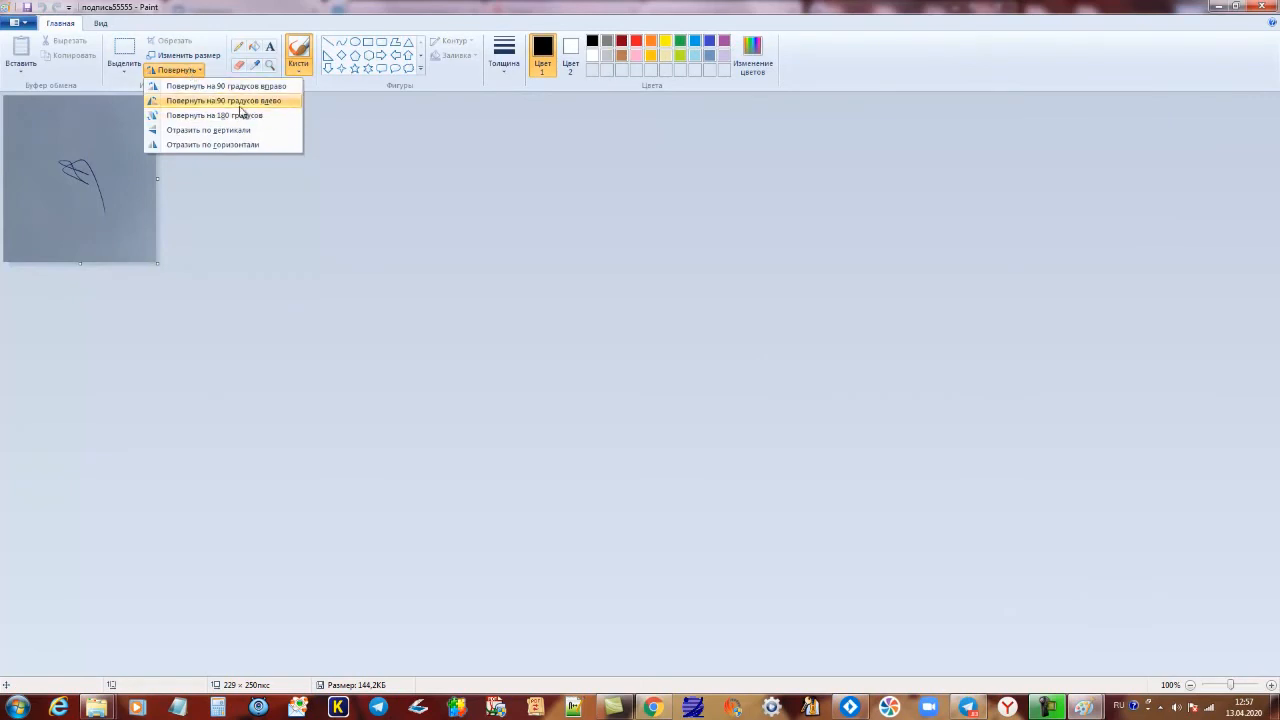
{"action": "left_click", "coordinate": [175, 106]}
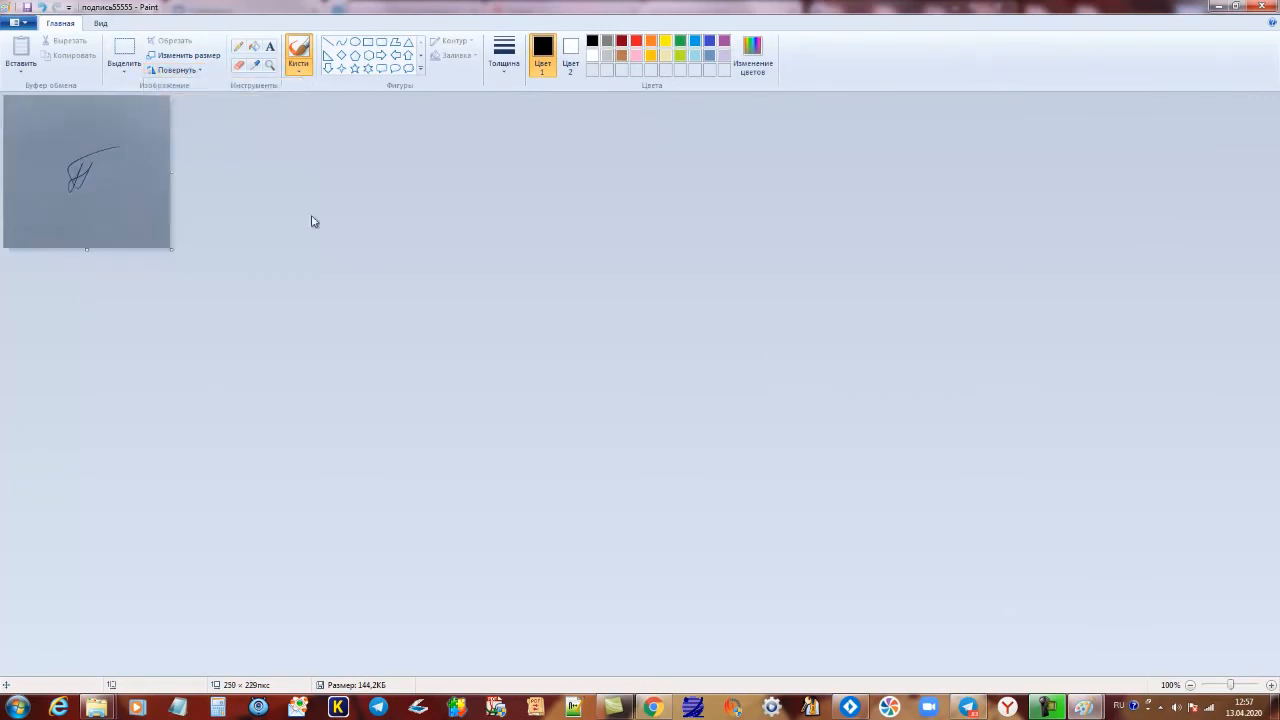
{"action": "left_click", "coordinate": [30, 25]}
{"action": "mouse_move", "coordinate": [66, 138]}
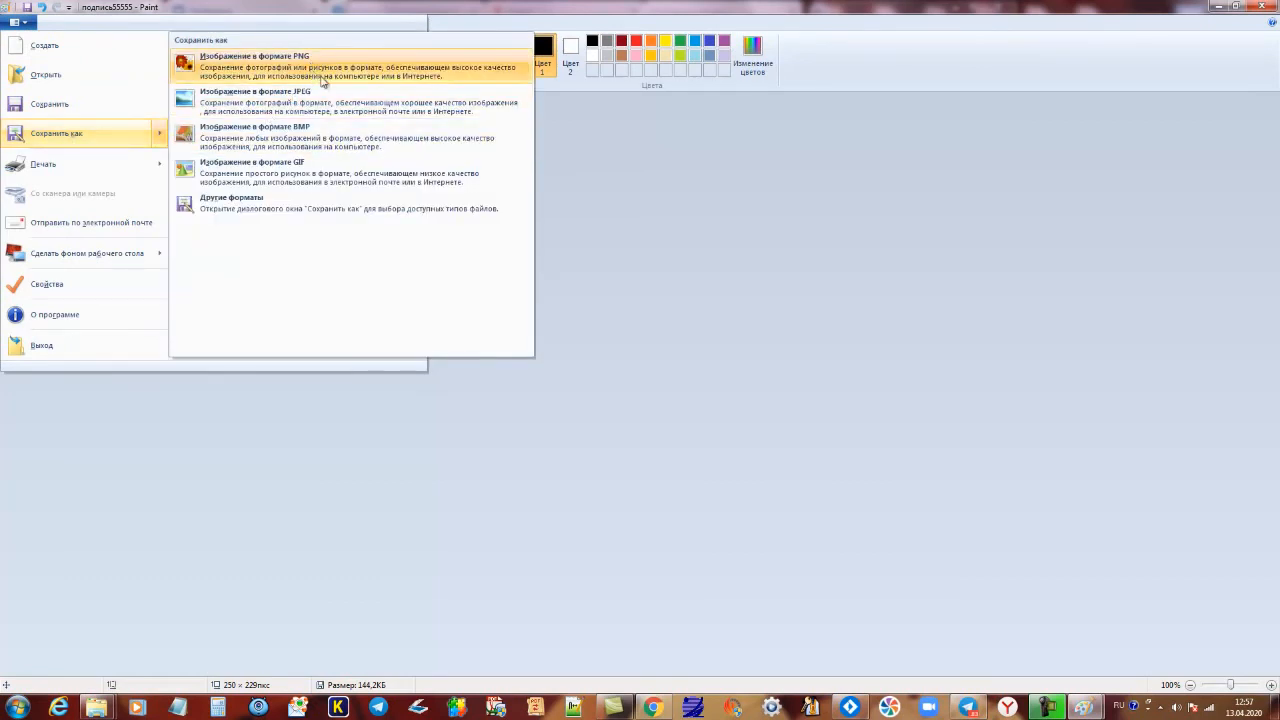
{"action": "left_click", "coordinate": [740, 247]}
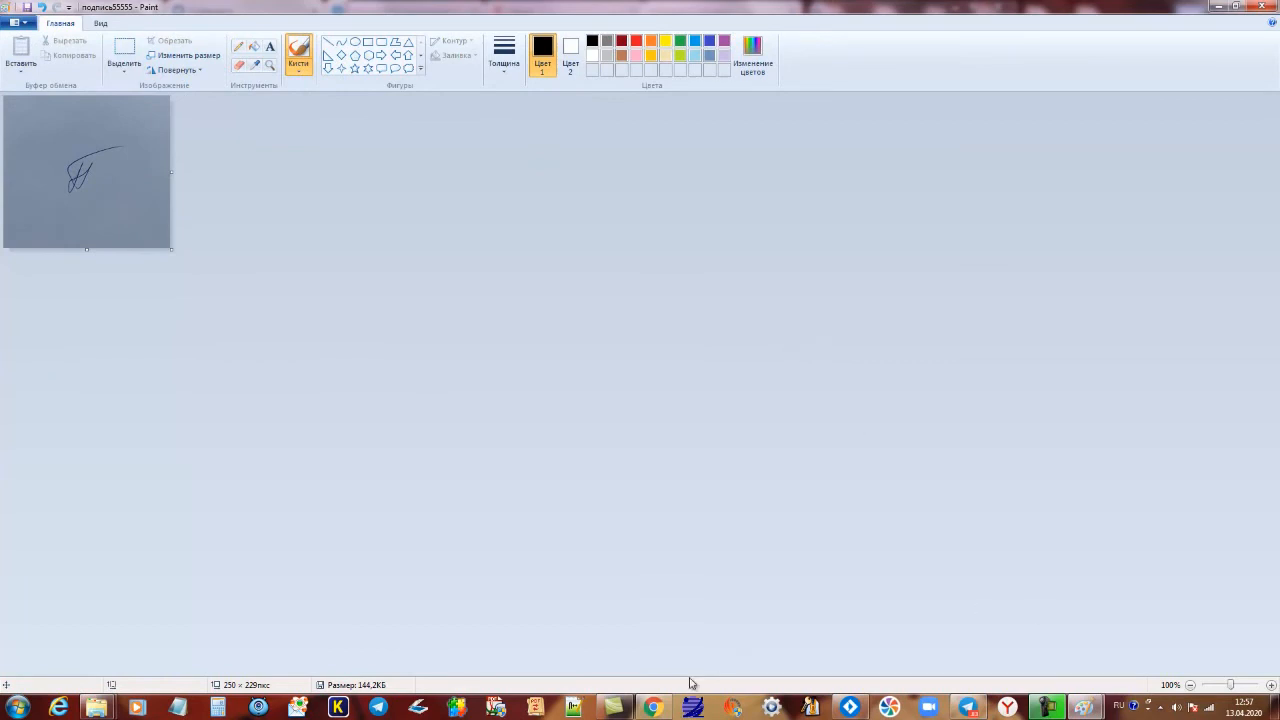
Step: Start the PNGMAKER application from the PUBID_186861-PNGMAKER folder inside ДЛЯ МОВАВИ ПДФ
{"action": "mouse_move", "coordinate": [97, 706]}
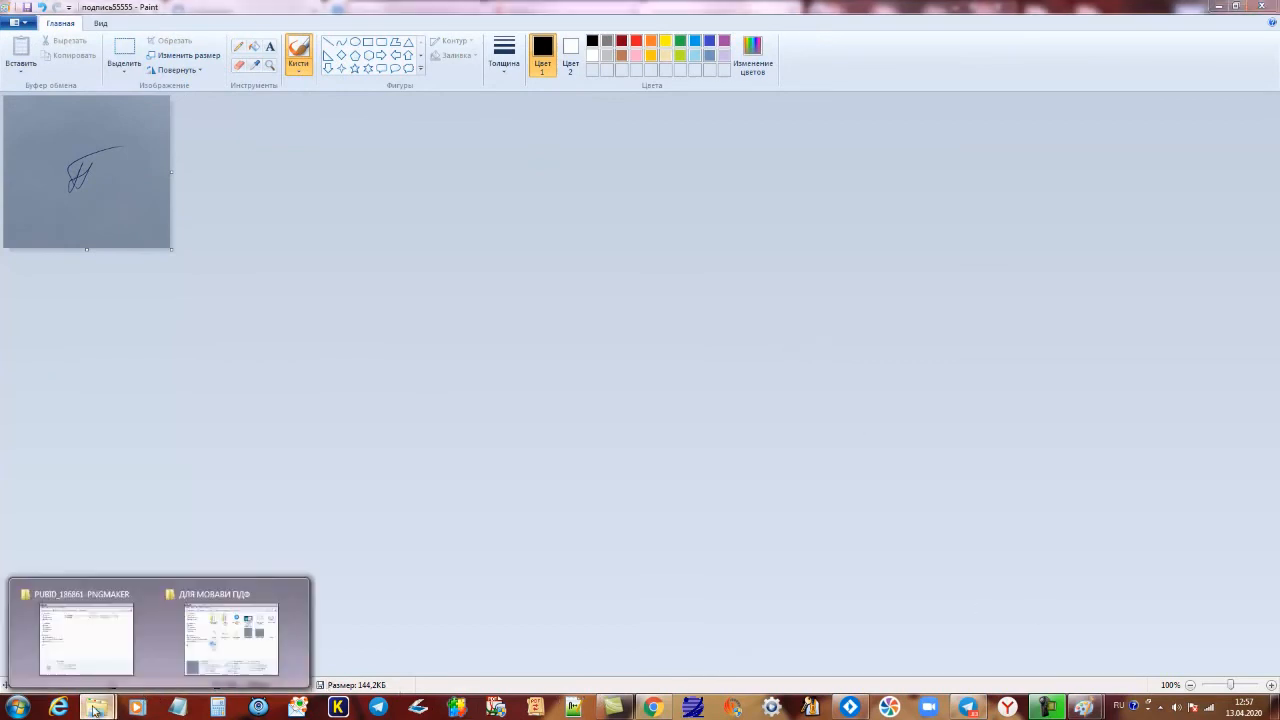
{"action": "left_click", "coordinate": [263, 634]}
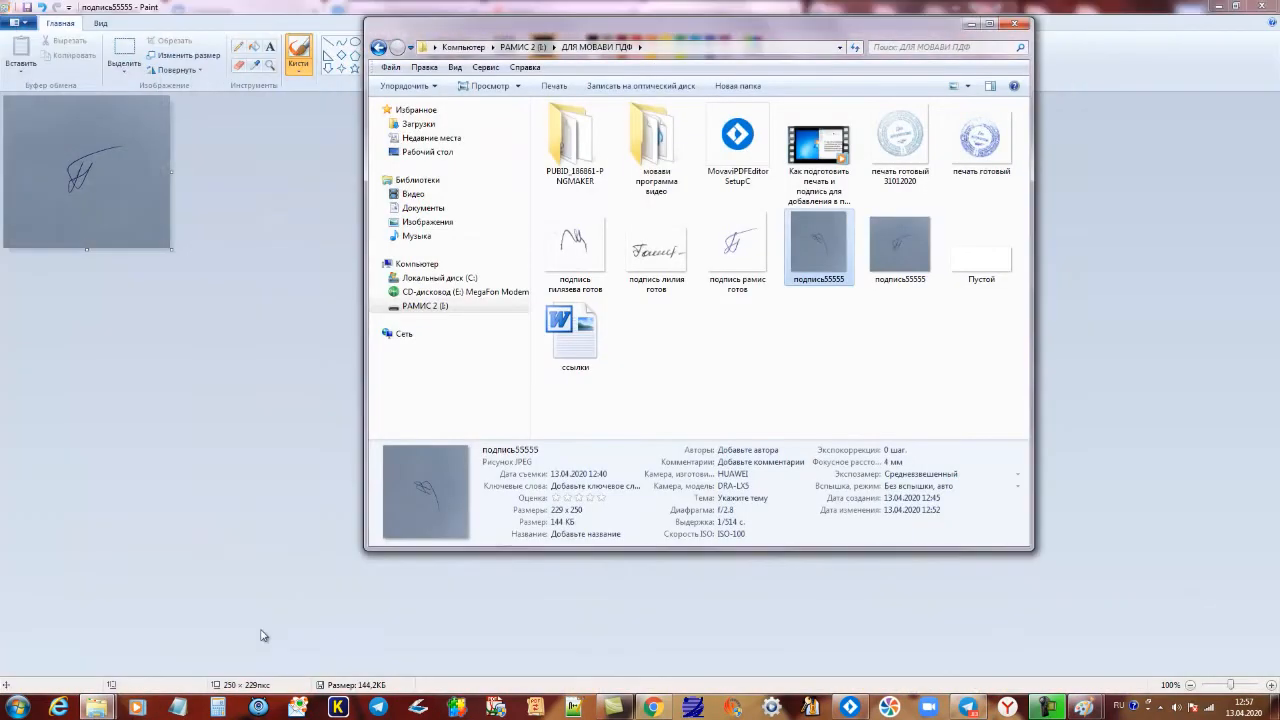
{"action": "double_click", "coordinate": [578, 162]}
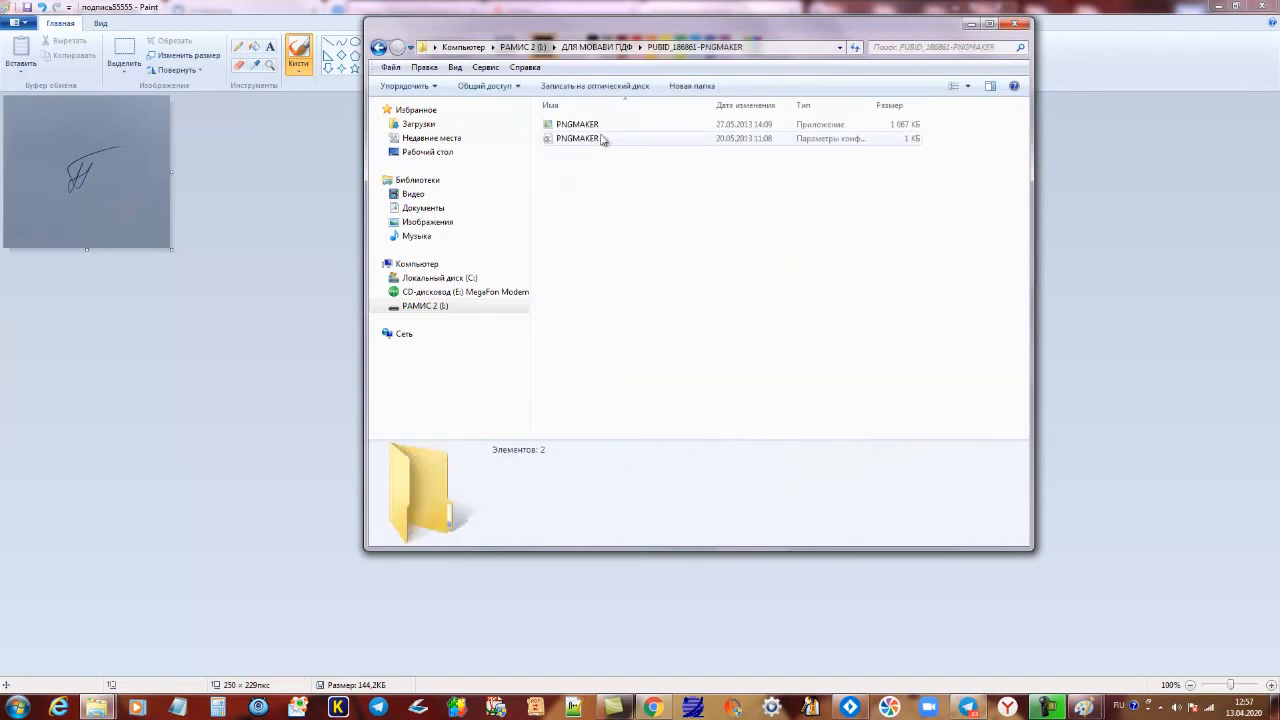
{"action": "left_click", "coordinate": [579, 126]}
{"action": "double_click", "coordinate": [579, 126]}
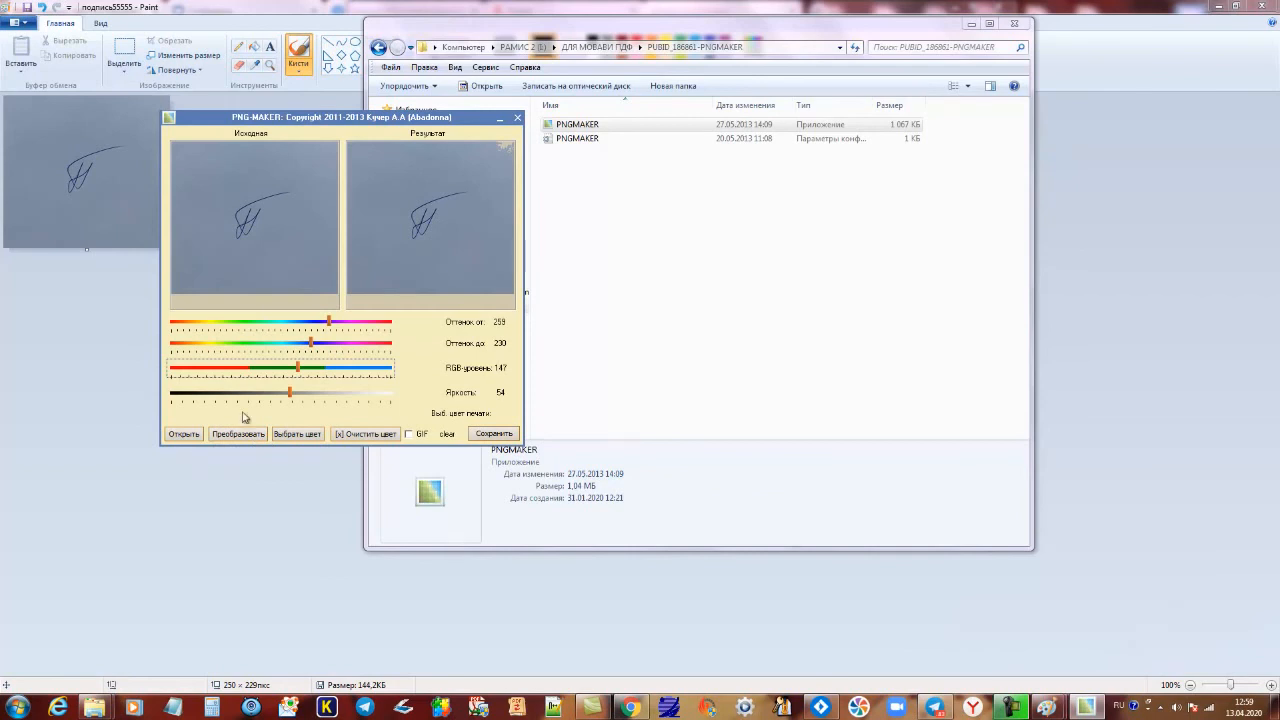
Step: Load the picture подпись55555 into PNG-MAKER and set the RGB level to 110 to remove the background around the signature
{"action": "left_click", "coordinate": [185, 434]}
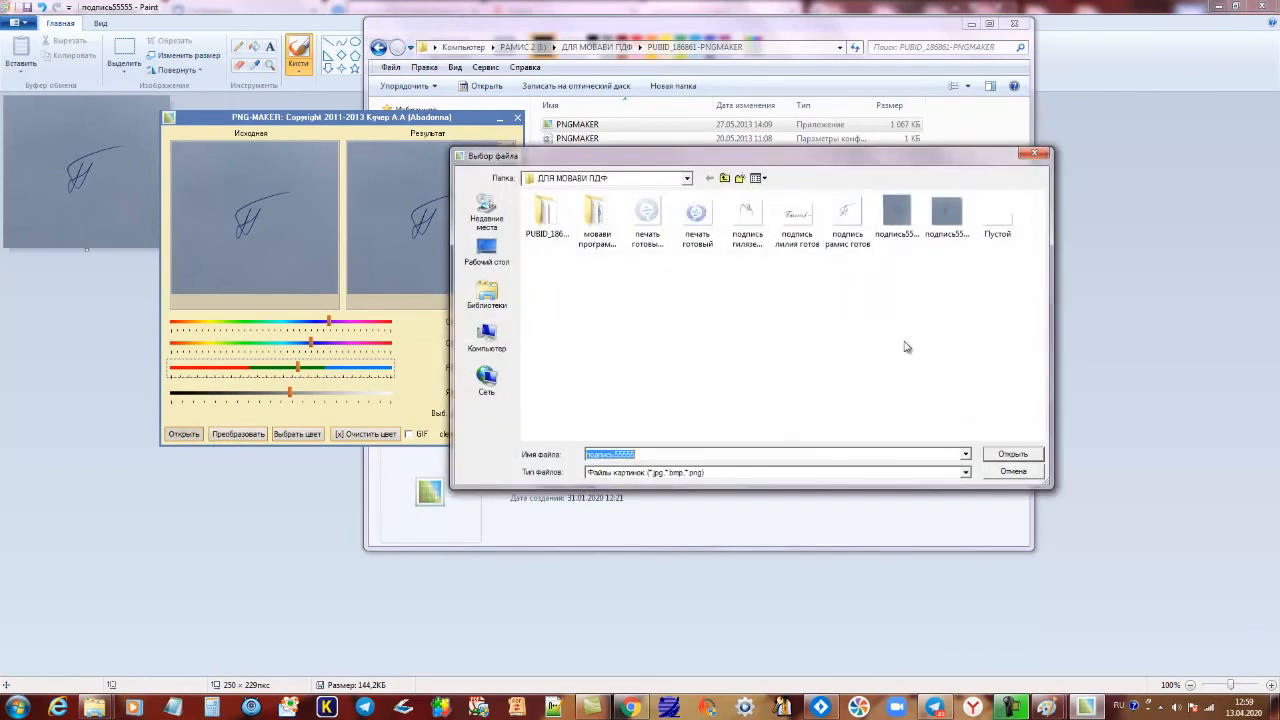
{"action": "left_click", "coordinate": [1018, 454]}
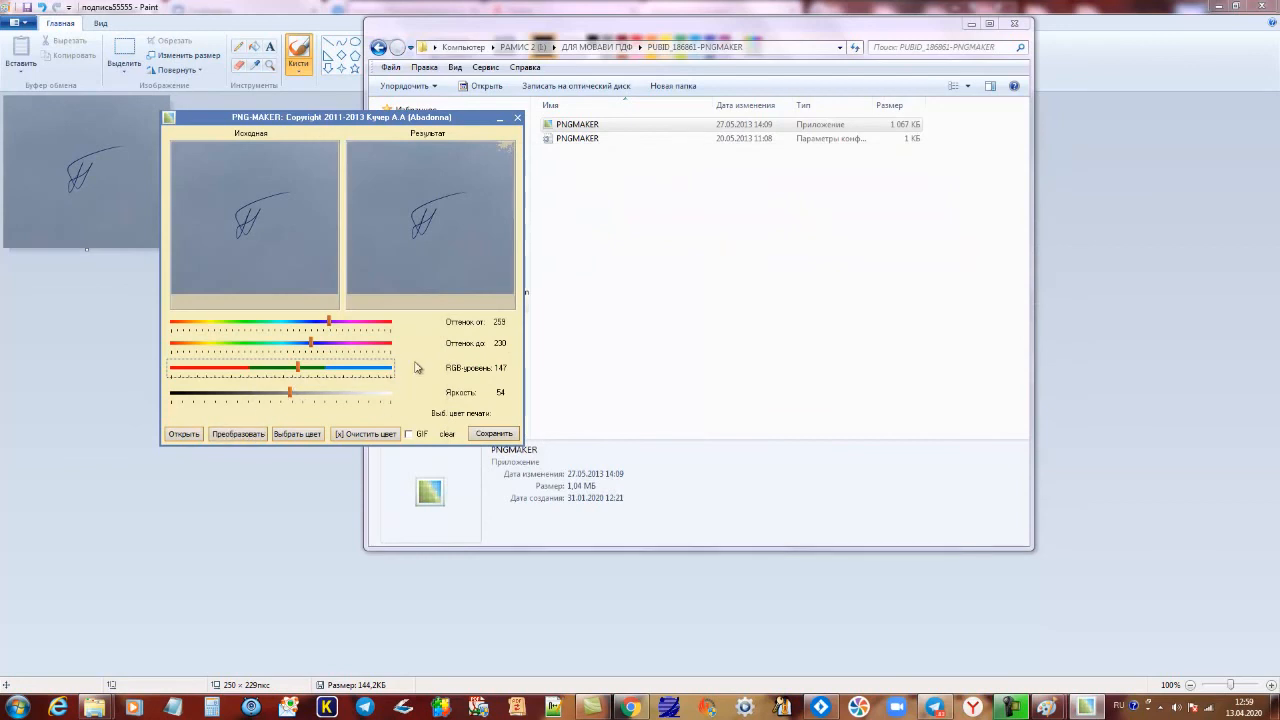
{"action": "left_click_drag", "start_coordinate": [300, 372], "coordinate": [268, 370]}
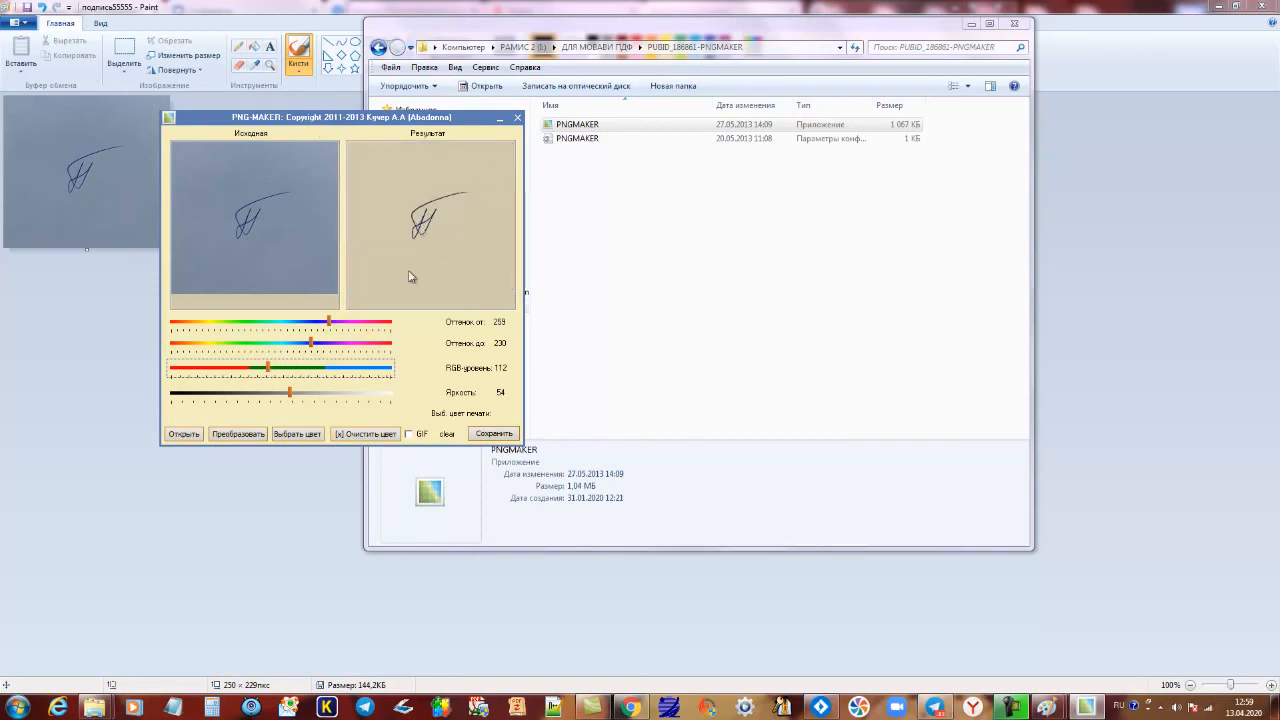
{"action": "left_click_drag", "start_coordinate": [274, 371], "coordinate": [286, 373]}
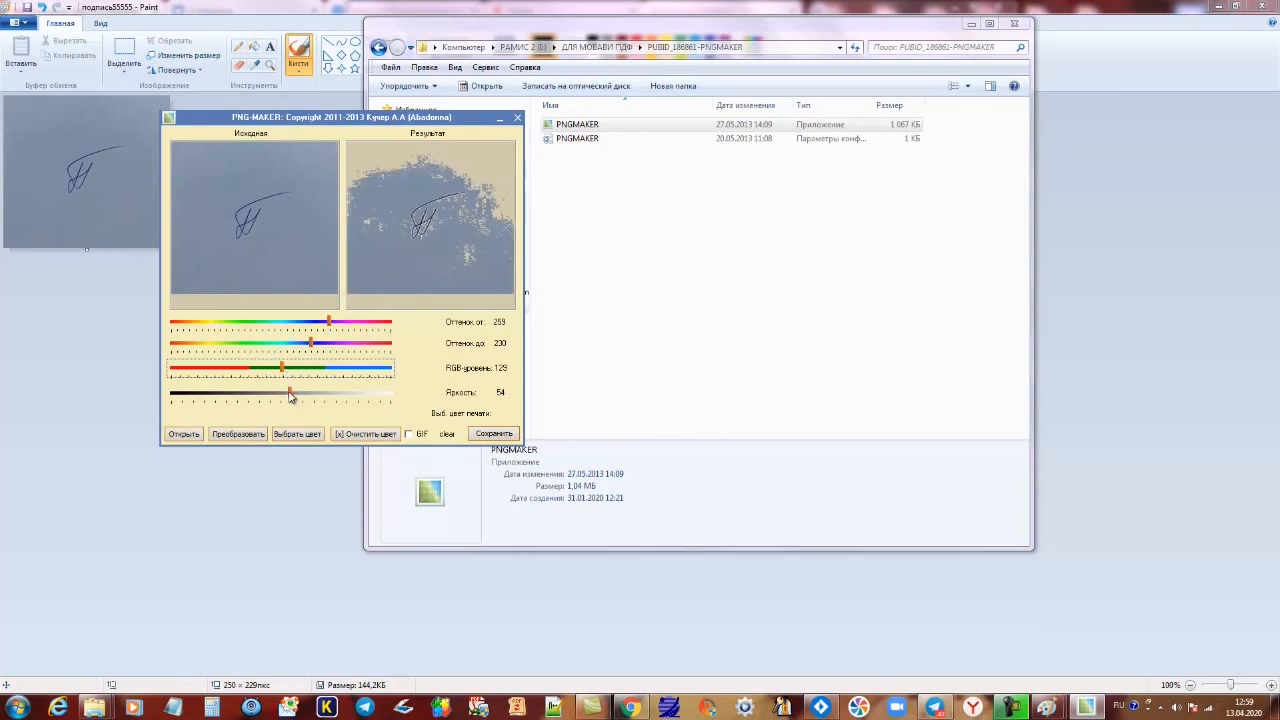
{"action": "left_click_drag", "start_coordinate": [283, 370], "coordinate": [267, 372]}
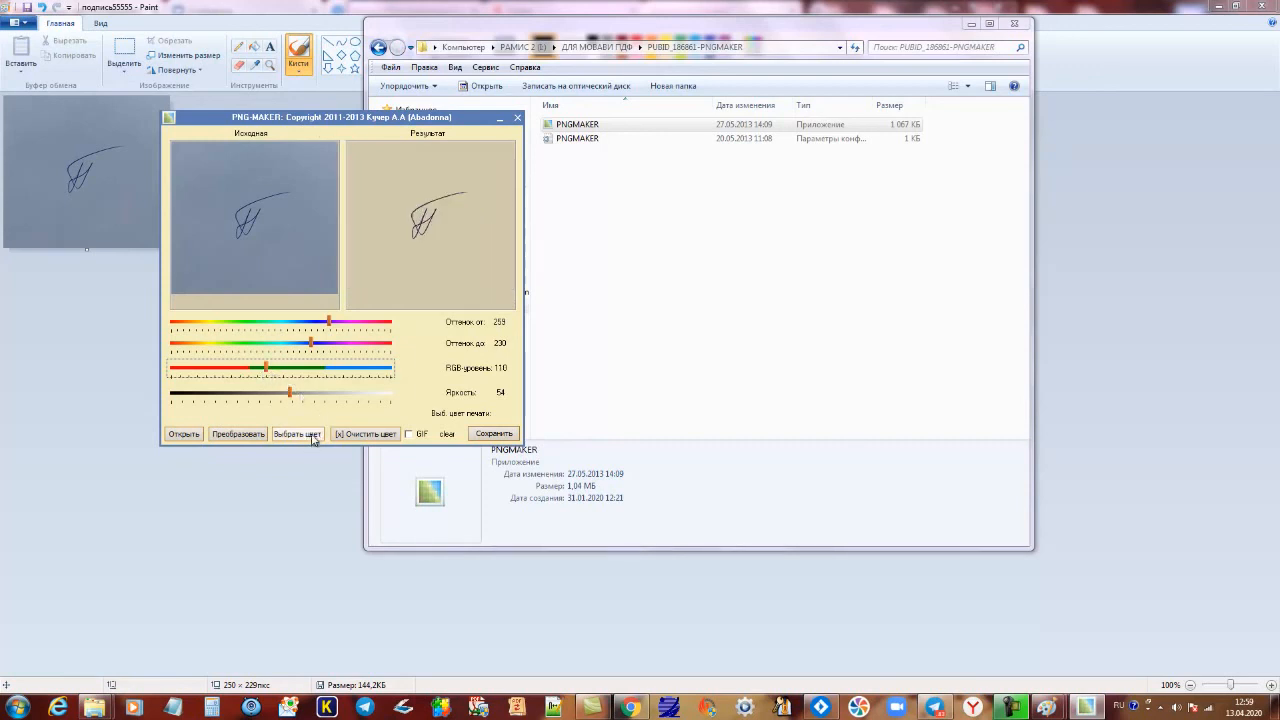
Step: Save the background-free signature as a PNG named 8888888 in the ДЛЯ МОВАВИ ПДФ folder
{"action": "left_click", "coordinate": [494, 434]}
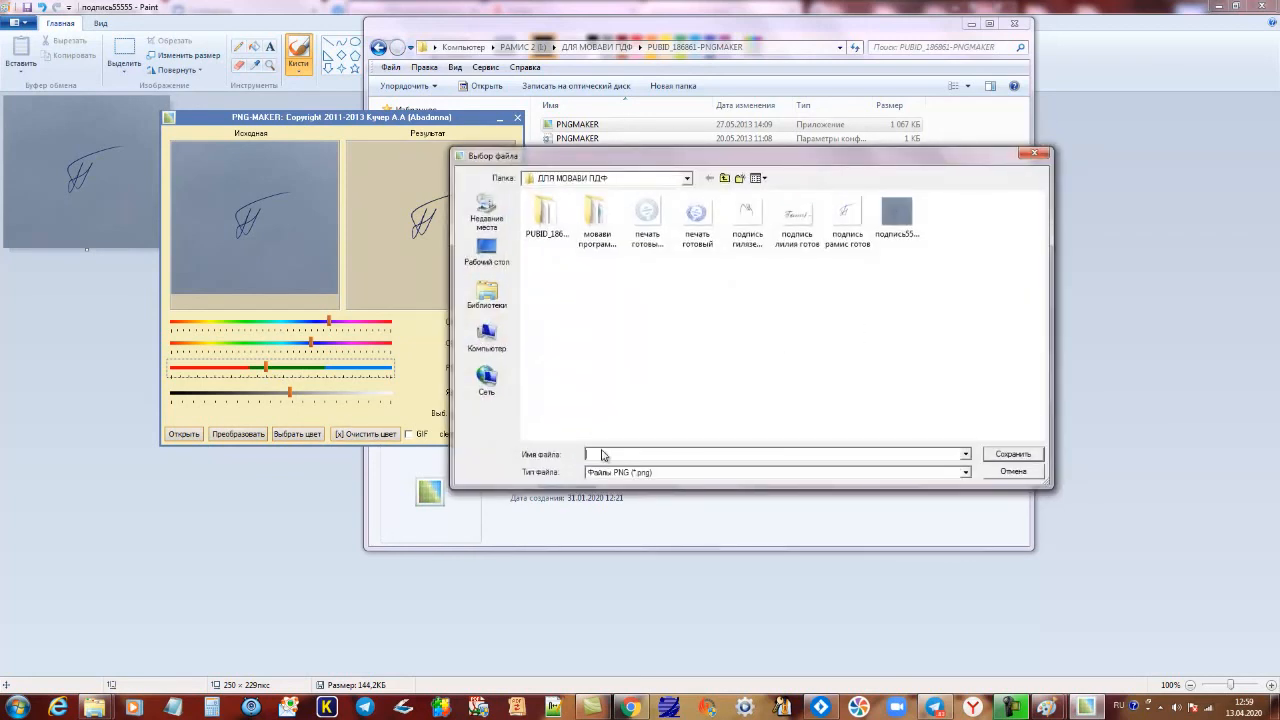
{"action": "type", "text": "8888888"}
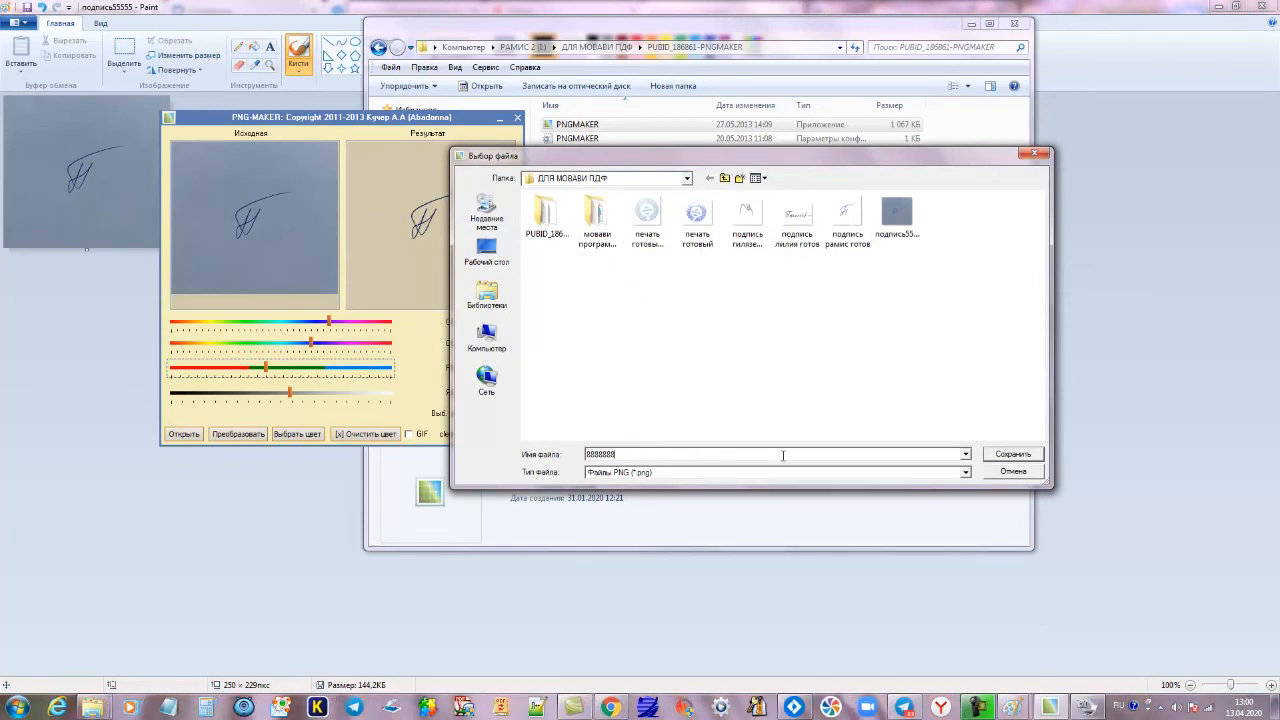
{"action": "left_click", "coordinate": [1001, 457]}
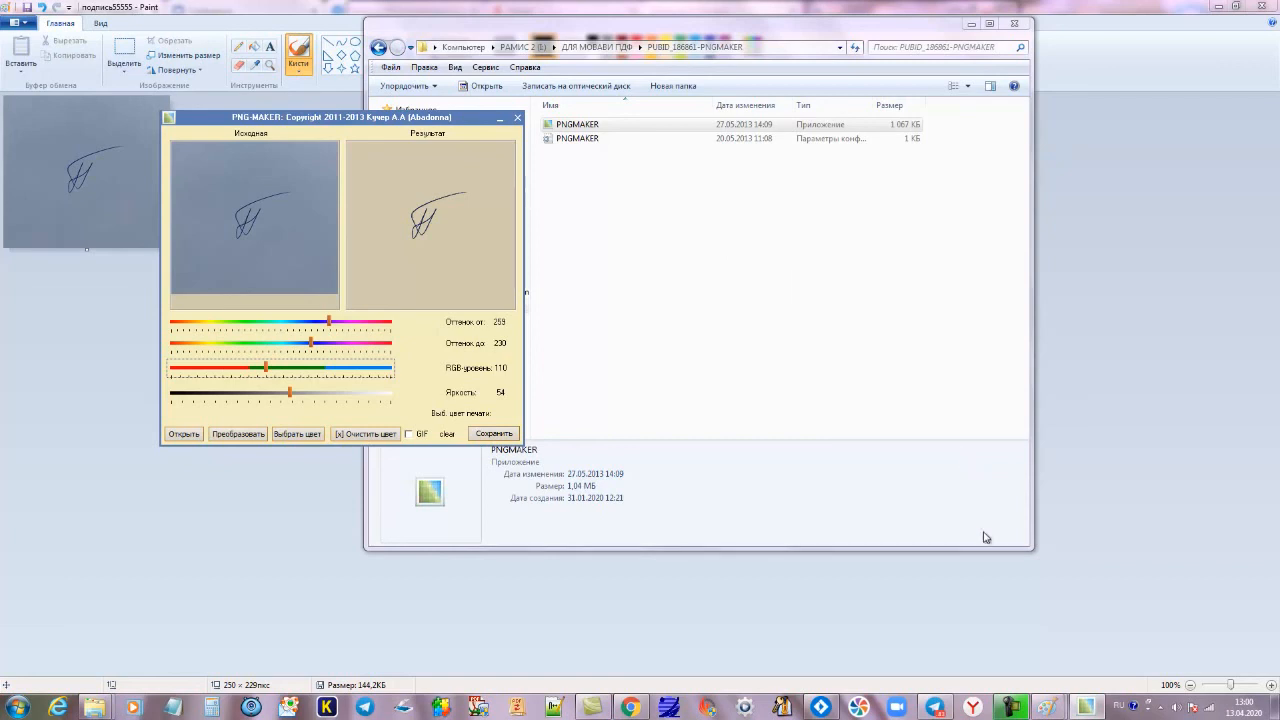
{"action": "left_click", "coordinate": [1013, 707]}
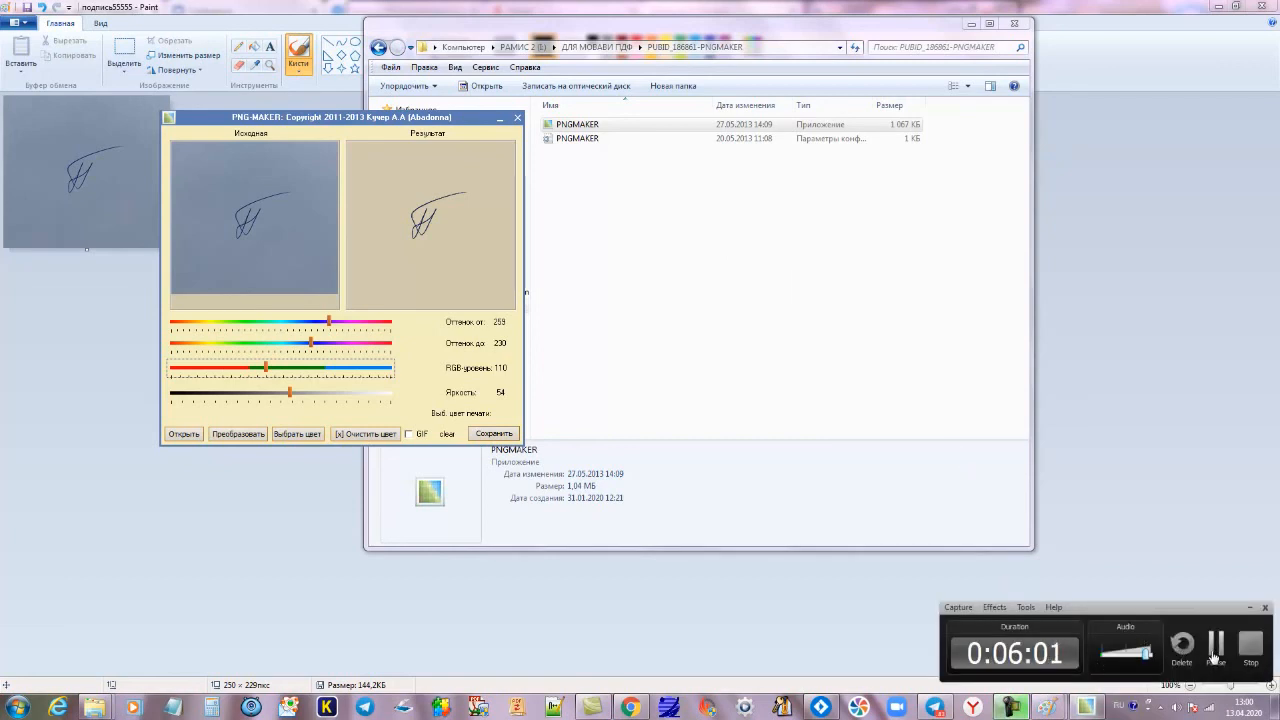